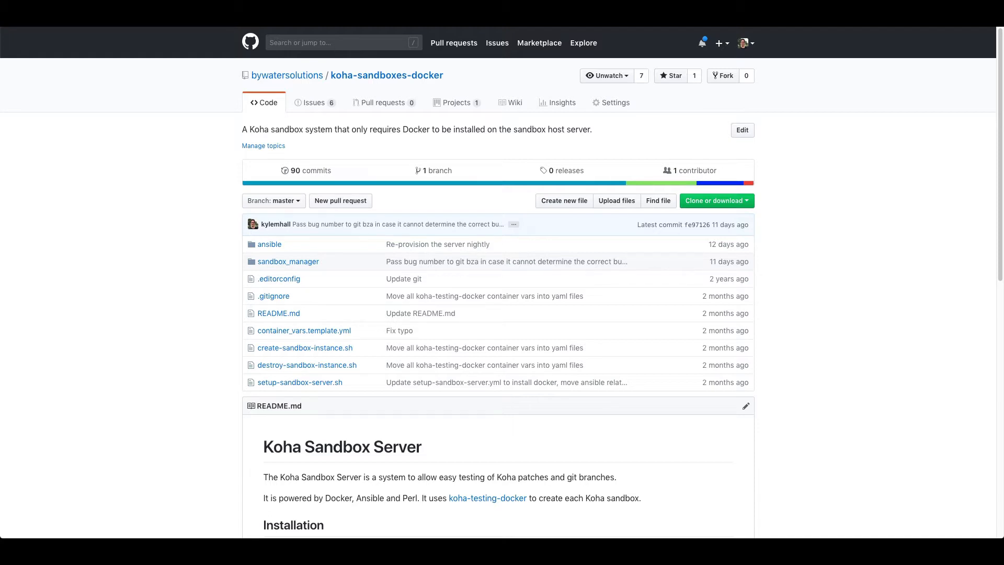
# Go to the sb1 sandbox site, then load the Google homepage.
pyautogui.write('sb1')
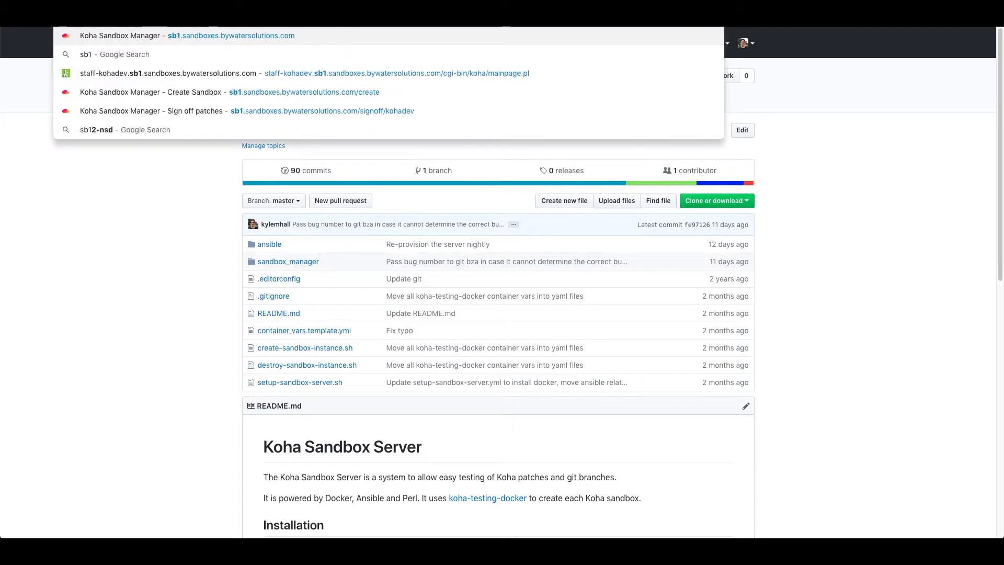
pyautogui.press('Return')
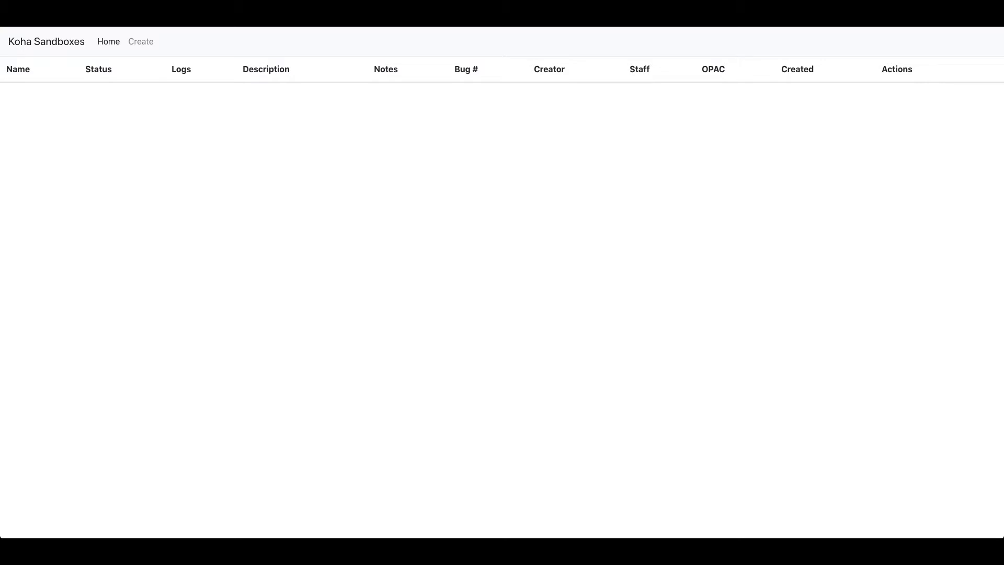
pyautogui.hotkey('ctrl', 'l')
pyautogui.write('google')
pyautogui.press('Return')
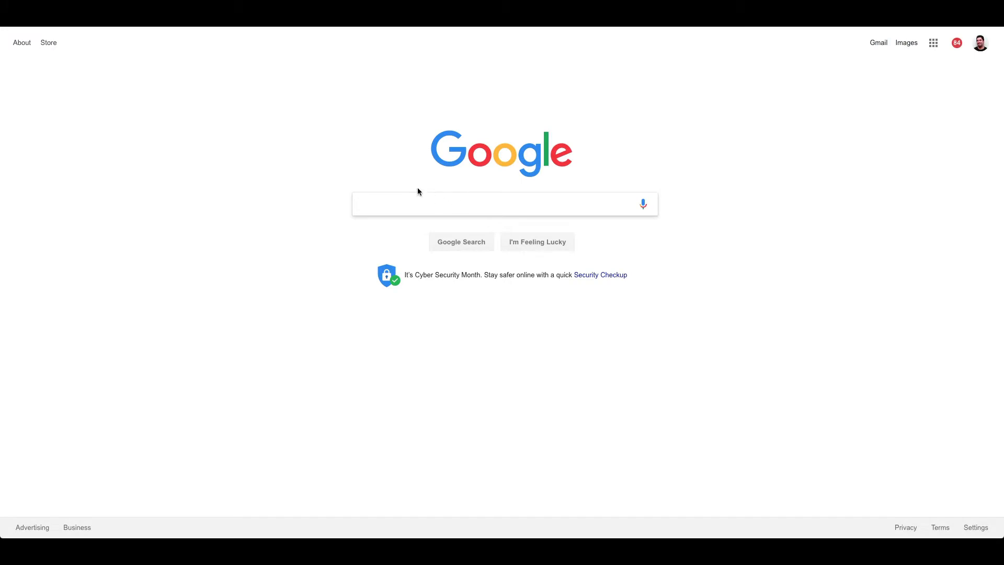
# Search 'koha wiki sandboxes' and open the Sandboxes - Koha Wiki page at its ByWater Solutions section.
pyautogui.write('koha wik')
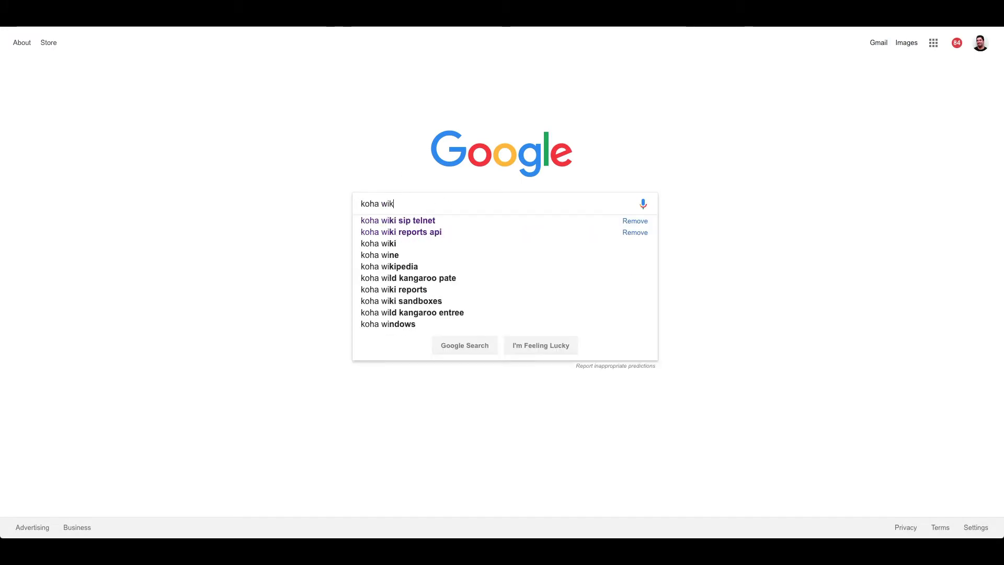
pyautogui.write('i sandboxes')
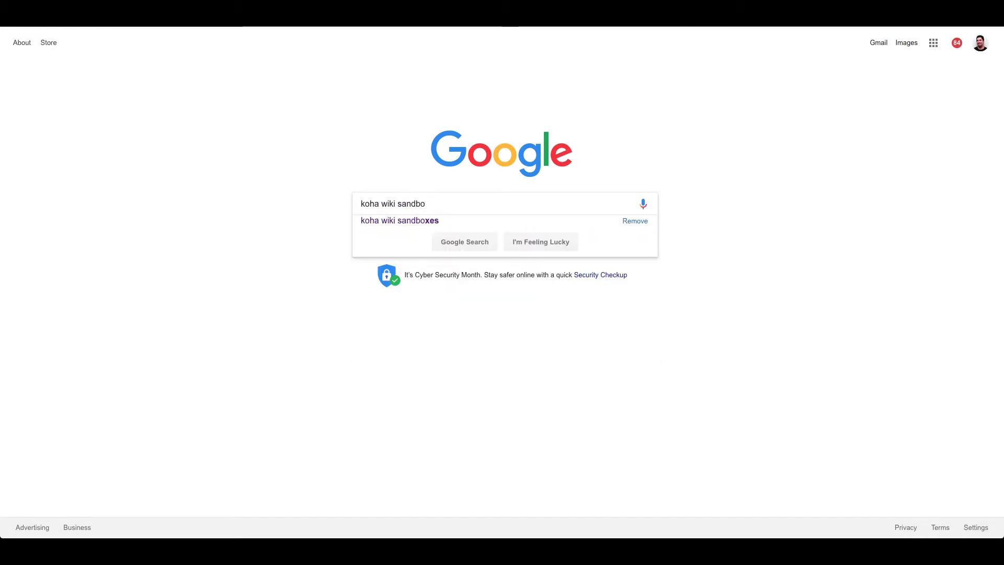
pyautogui.press('Return')
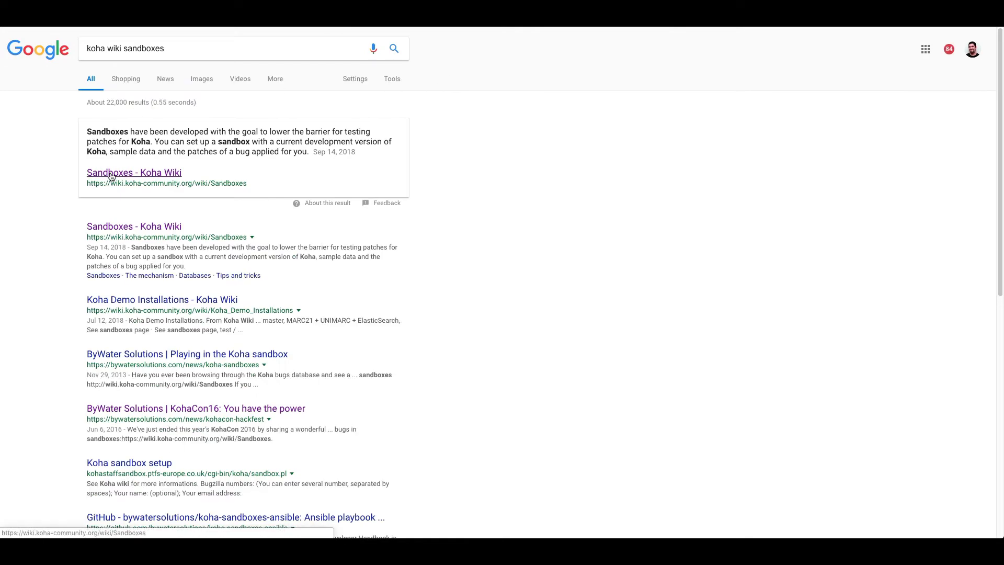
pyautogui.click(111, 176)
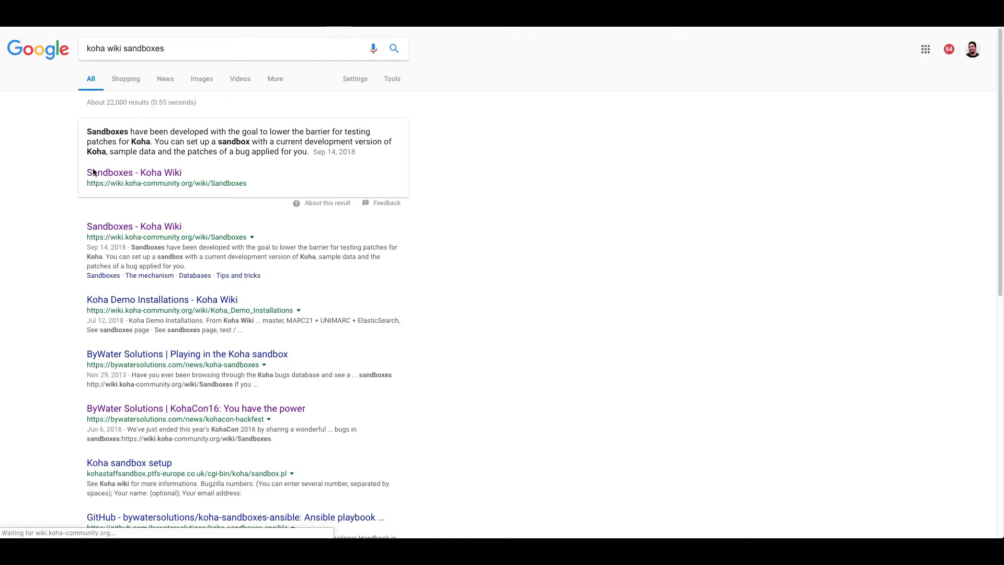
pyautogui.click(149, 305)
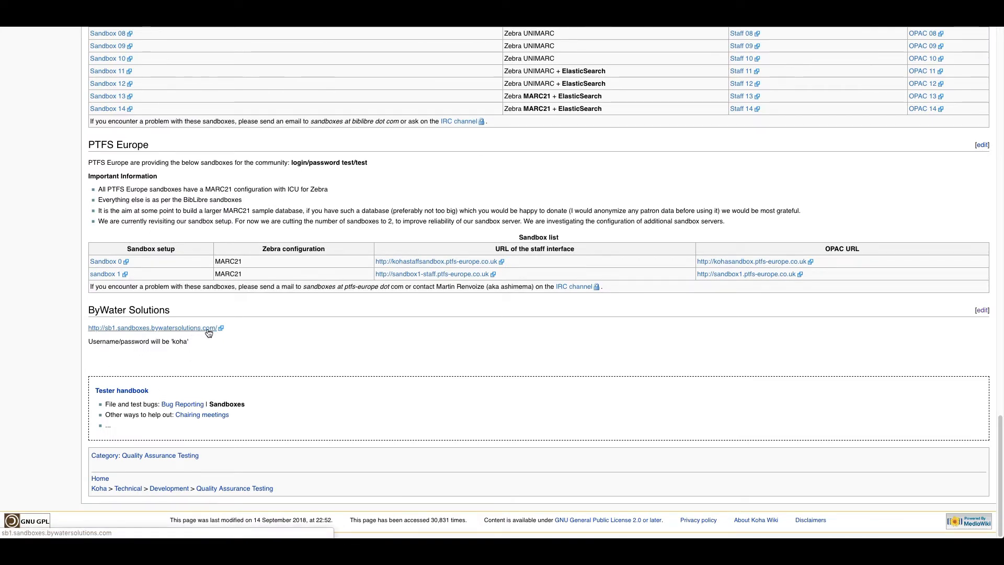
# Follow the sb1.sandboxes.bywatersolutions.com link and bring up the Create a sandbox form.
pyautogui.click(191, 329)
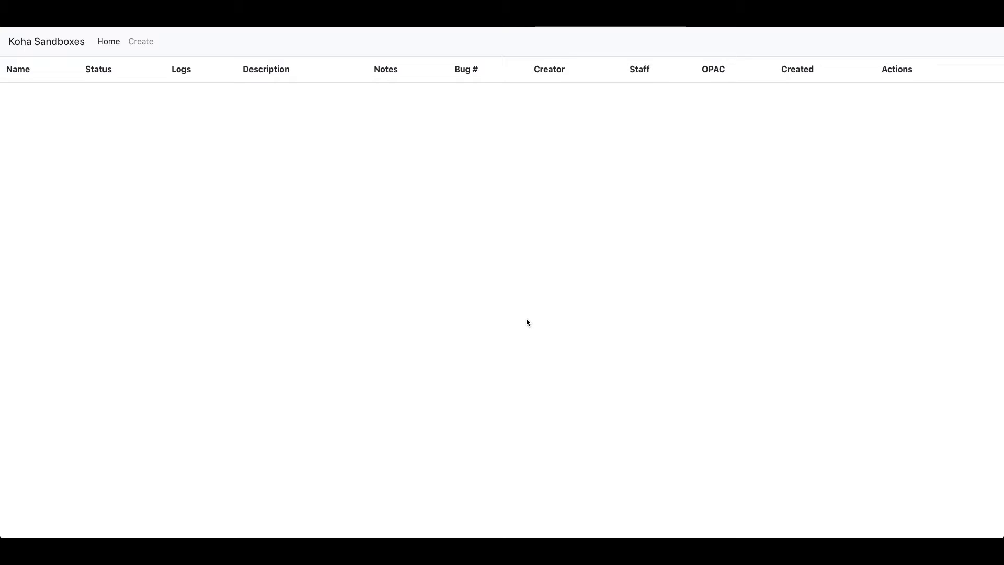
pyautogui.click(139, 44)
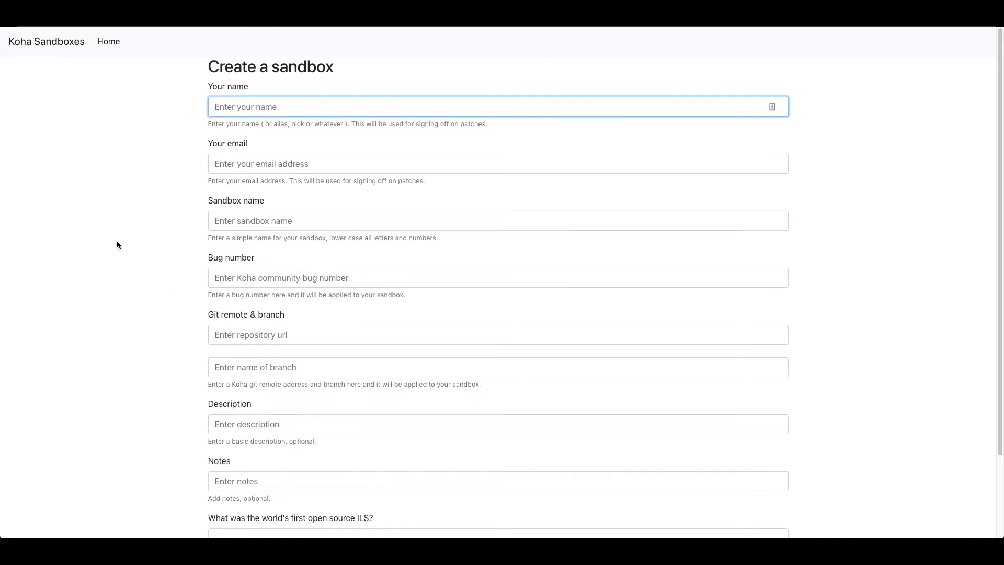
# Enter the sign-off name and email address, and name the sandbox bug1234.
pyautogui.write('Kyle M Hall')
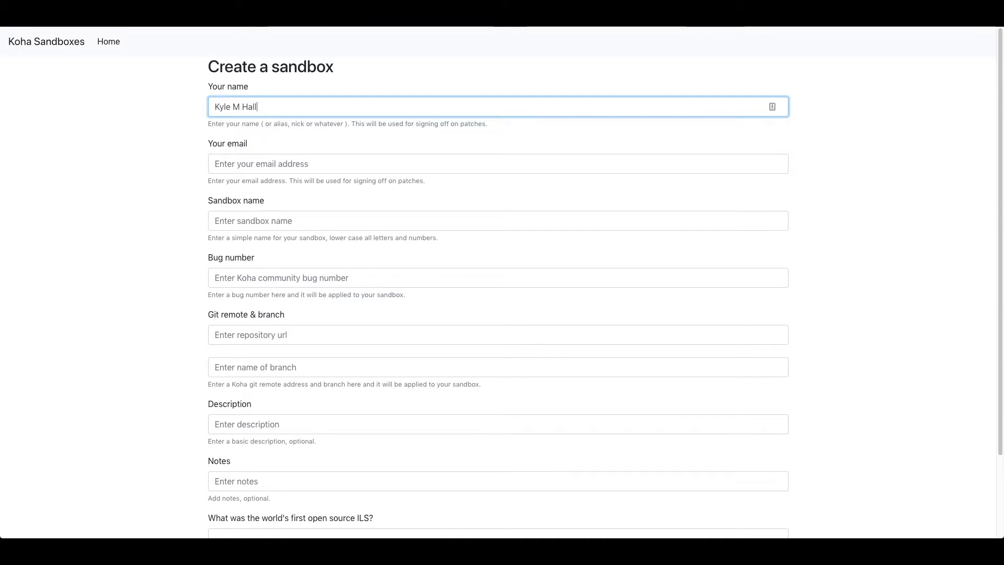
pyautogui.press('Tab')
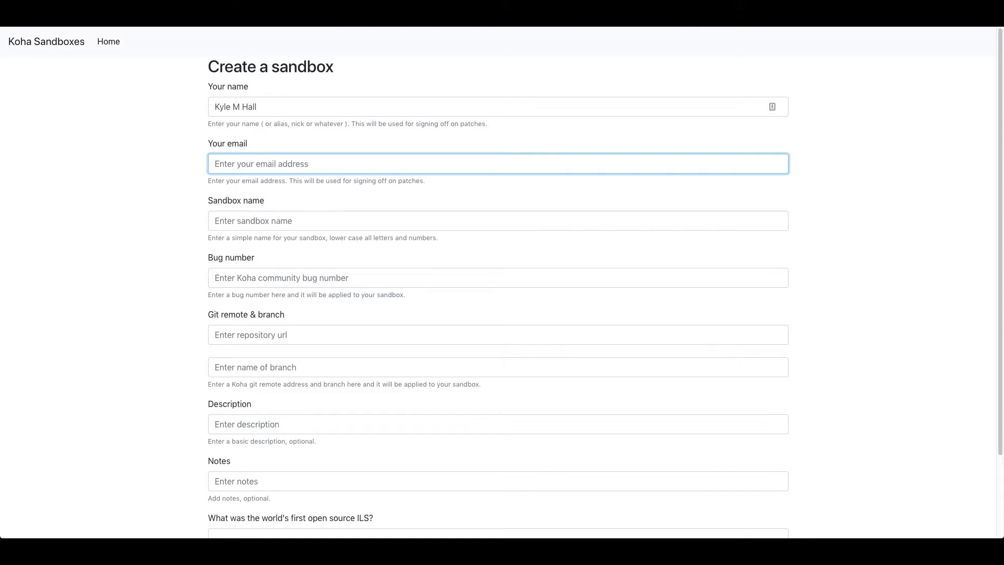
pyautogui.press('Tab')
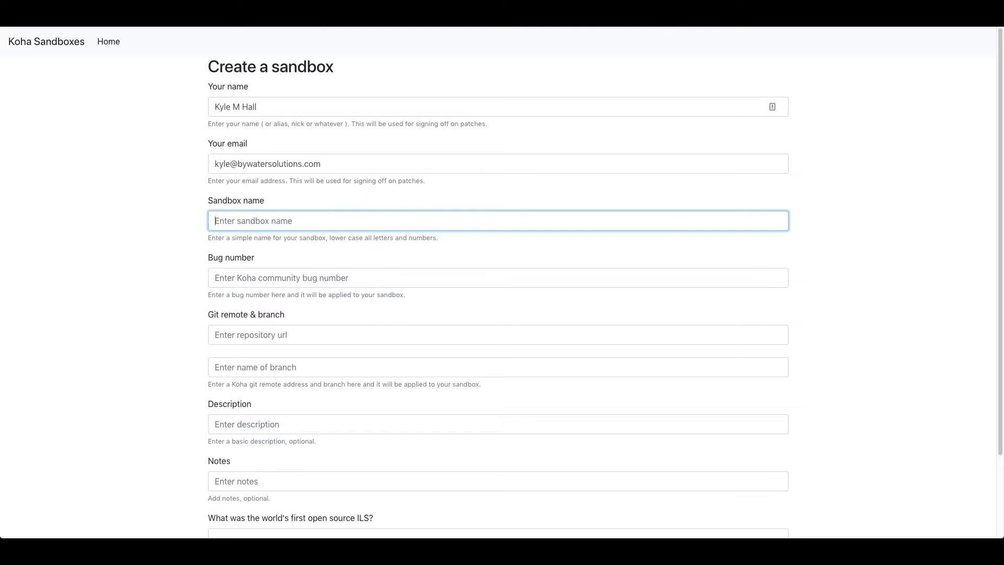
pyautogui.write('bug1234')
pyautogui.press('Tab')
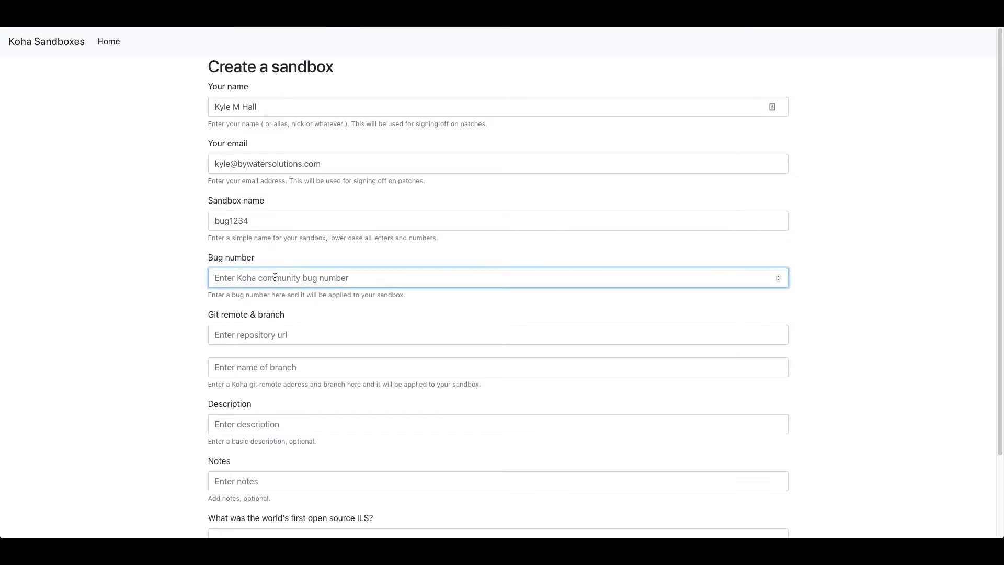
# Move among the Bug number, repository url and branch name fields, then open a new browser tab.
pyautogui.click(267, 334)
pyautogui.press('Tab')
pyautogui.click(267, 337)
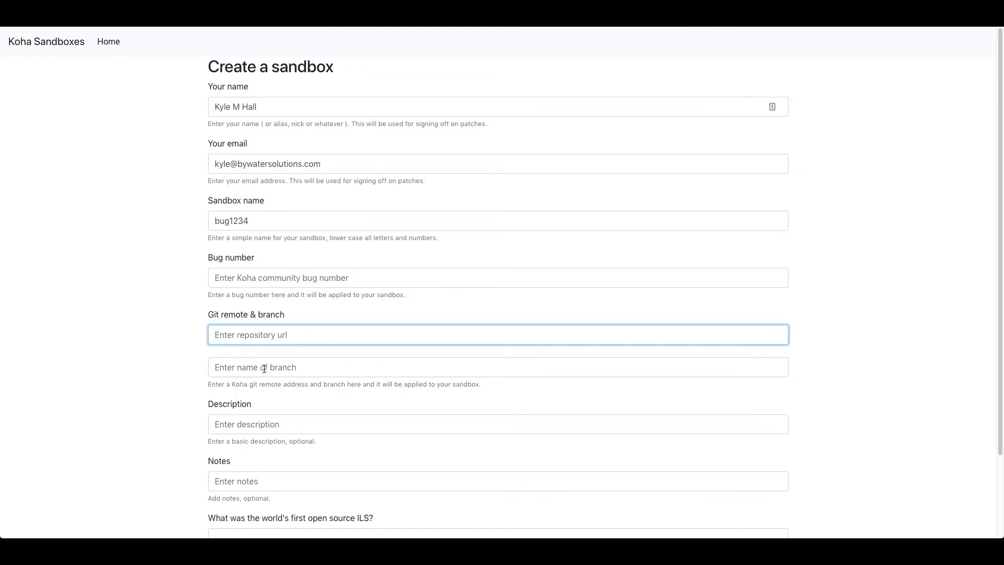
pyautogui.click(267, 366)
pyautogui.click(286, 328)
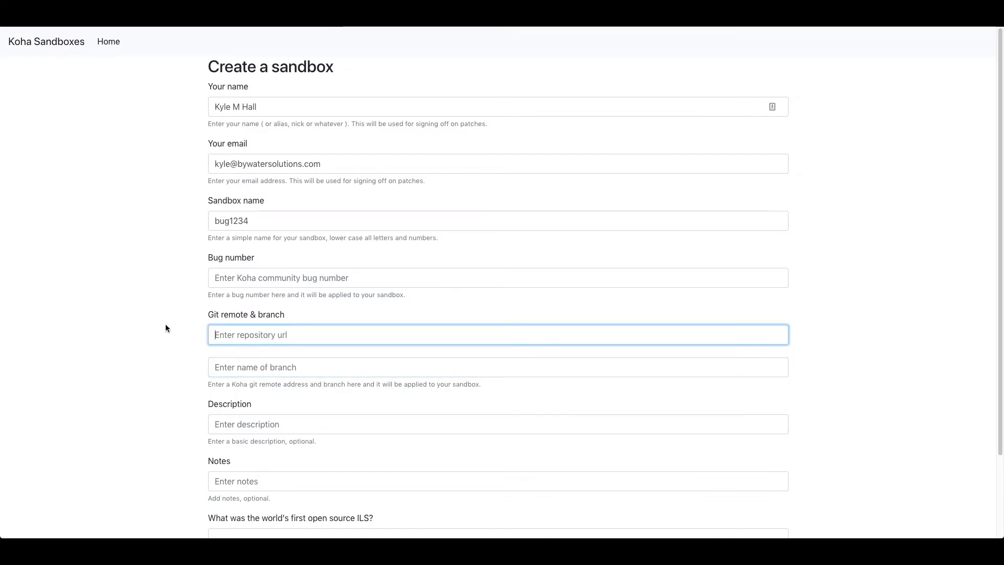
pyautogui.click(232, 277)
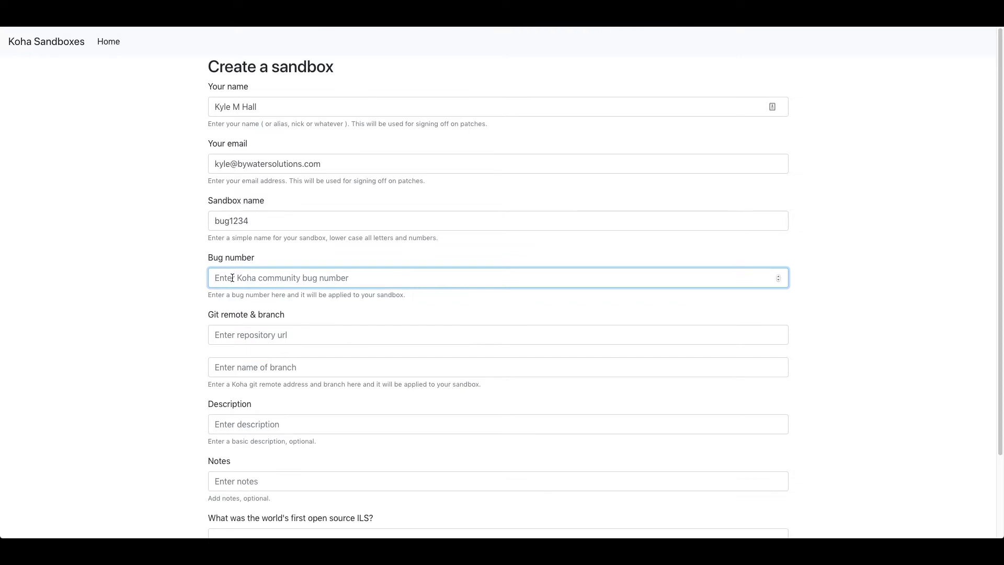
pyautogui.click(239, 341)
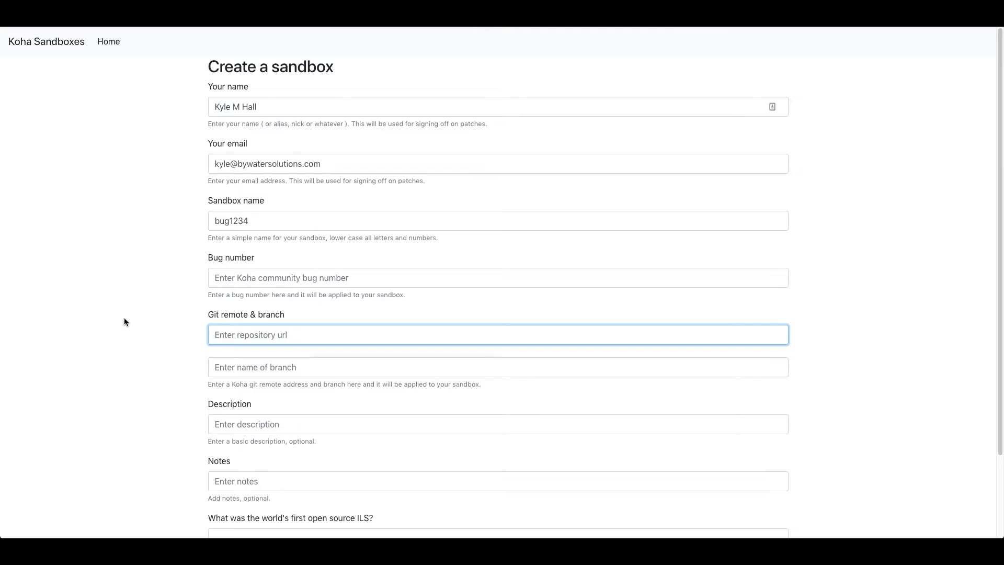
pyautogui.click(259, 372)
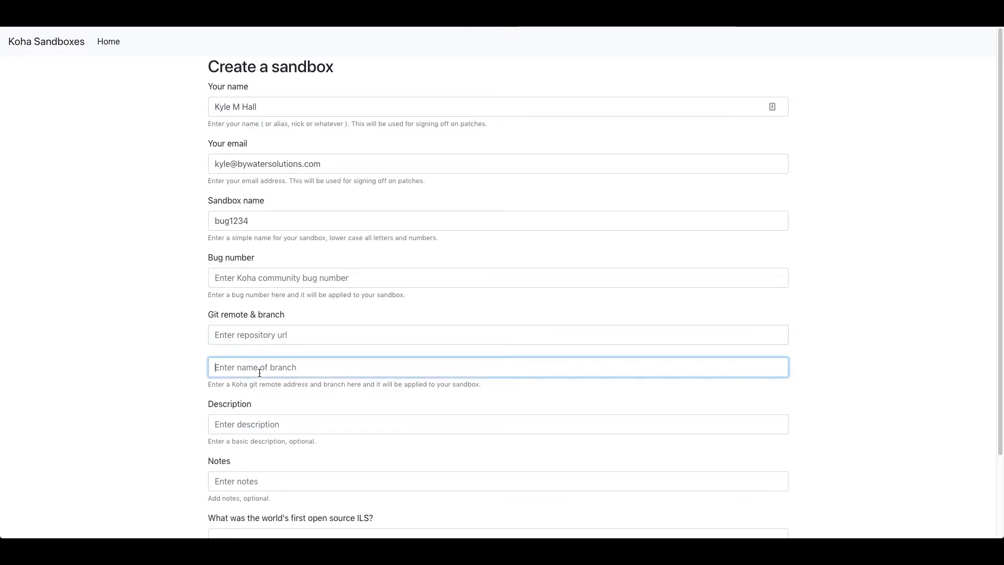
pyautogui.click(268, 338)
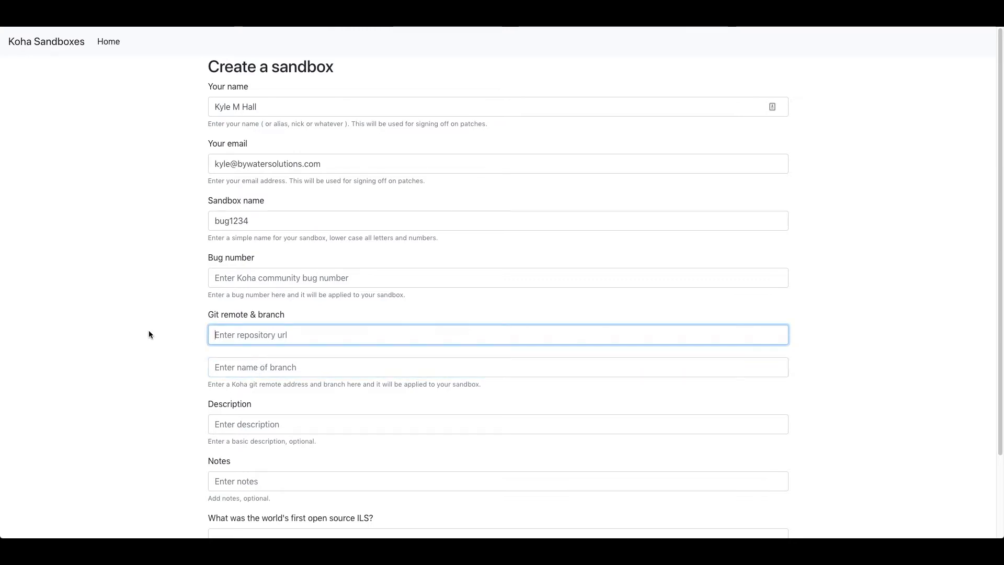
pyautogui.click(227, 277)
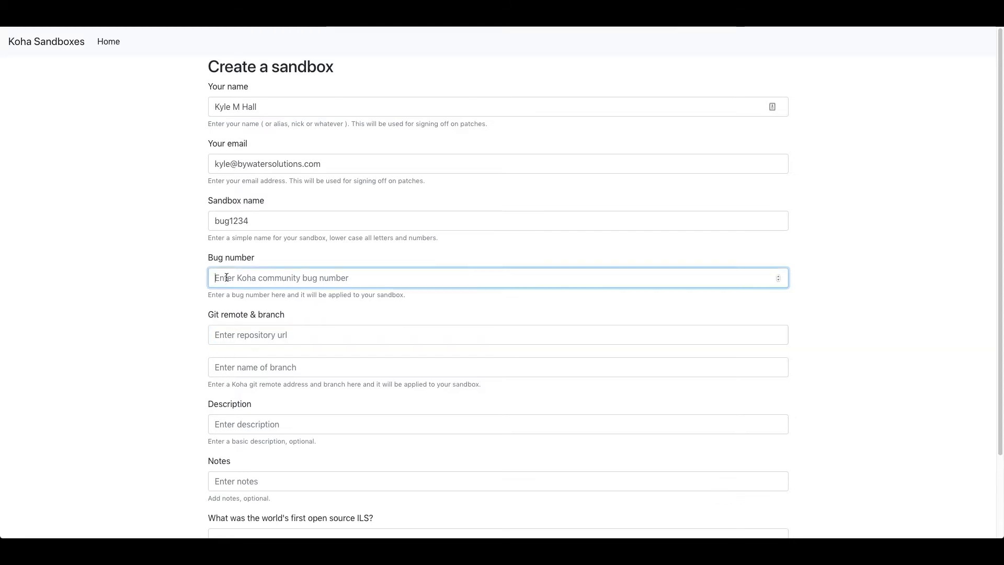
pyautogui.click(173, 289)
pyautogui.press('super+t')
pyautogui.write('das')
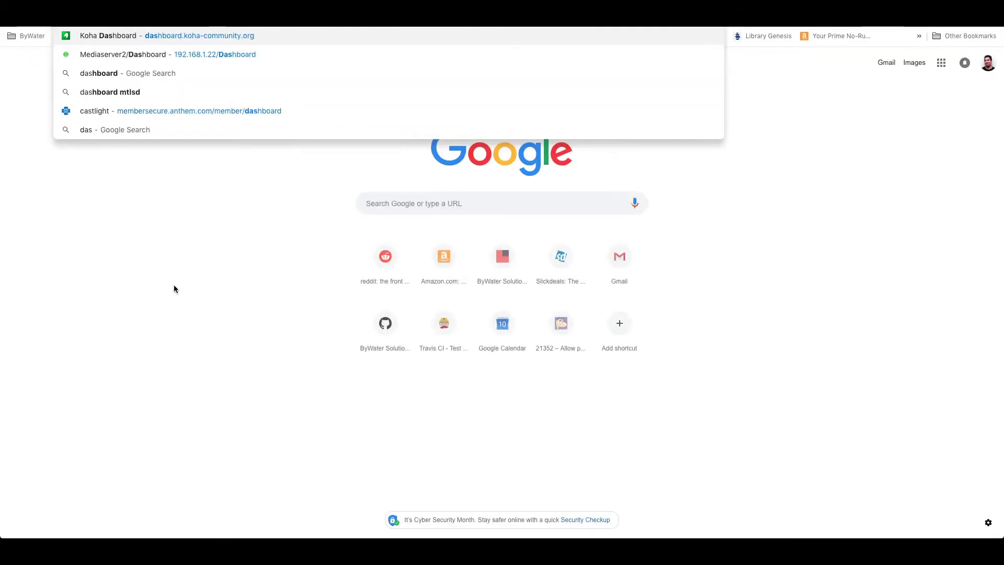
pyautogui.press('Return')
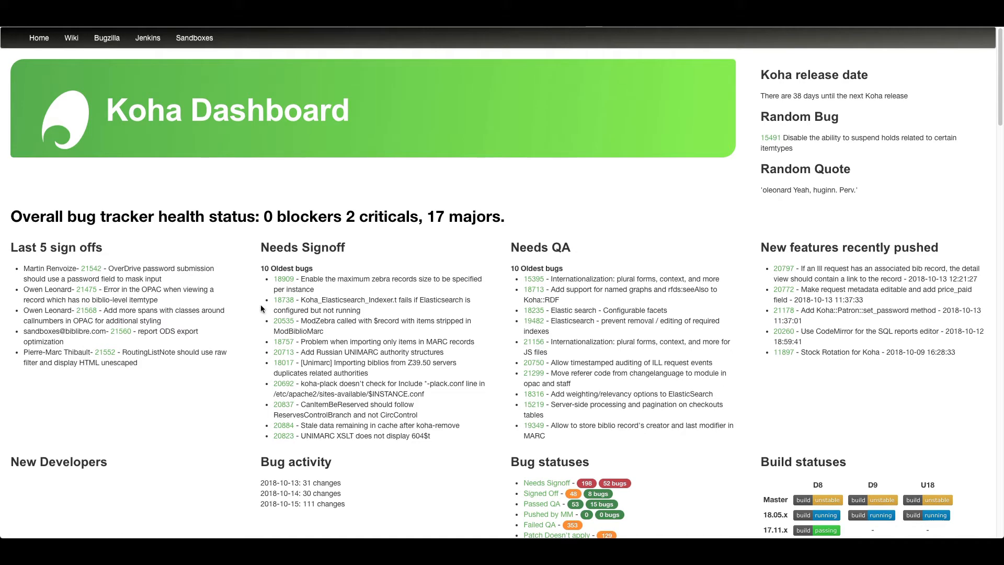
pyautogui.click(387, 16)
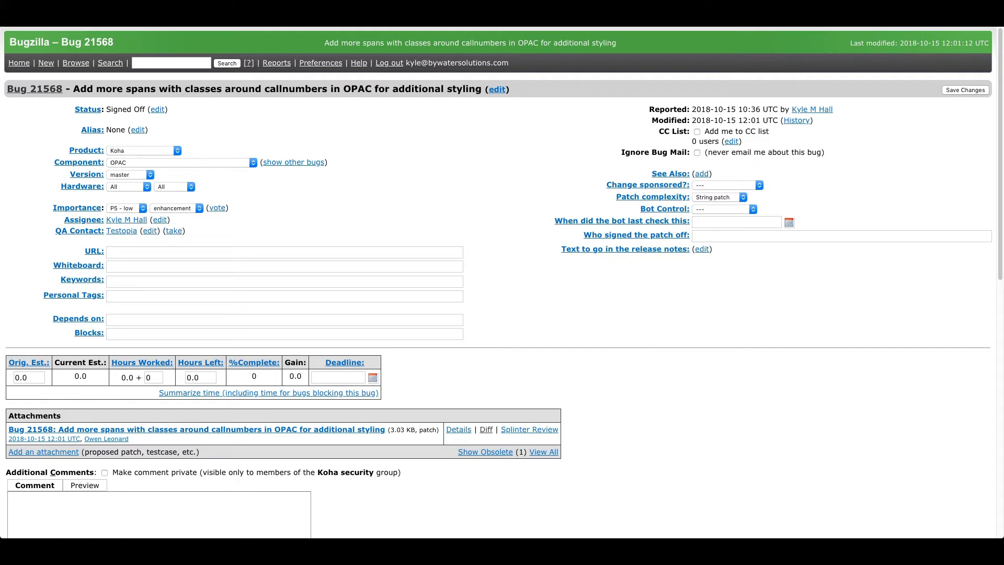
pyautogui.click(120, 24)
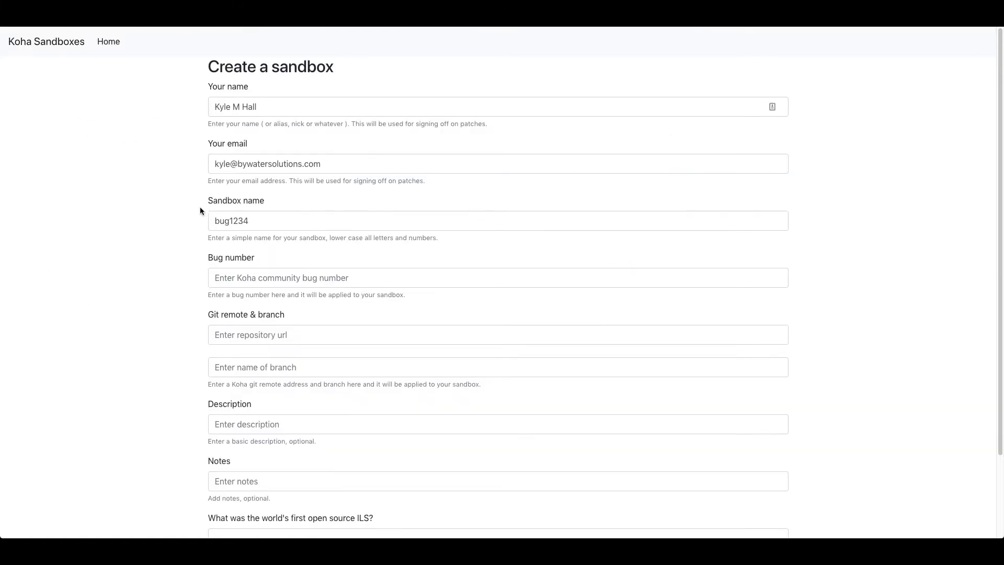
# Rename the sandbox to bug21568 and set its Bug number to 21568.
pyautogui.moveTo(230, 221); pyautogui.dragTo(304, 223)
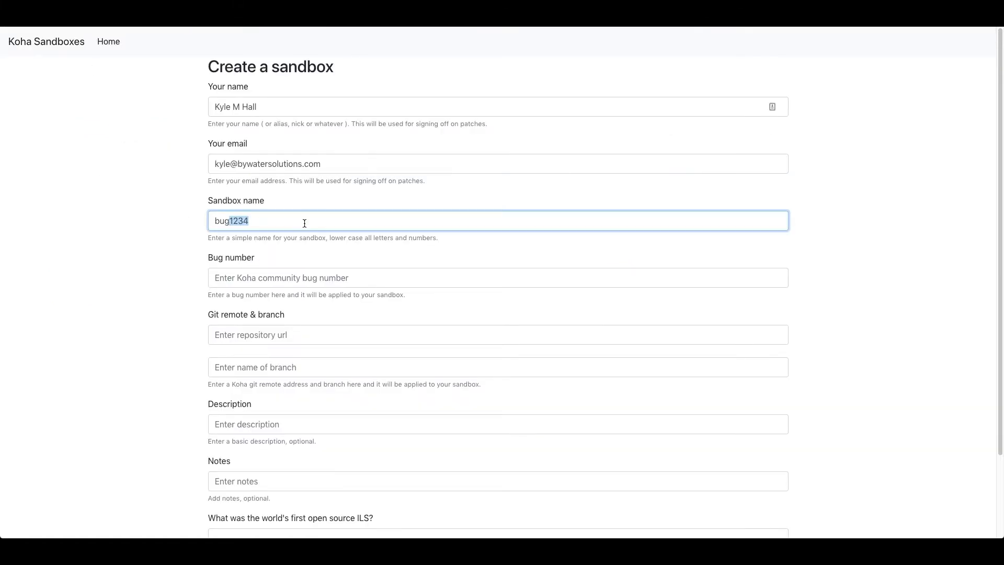
pyautogui.write('21568')
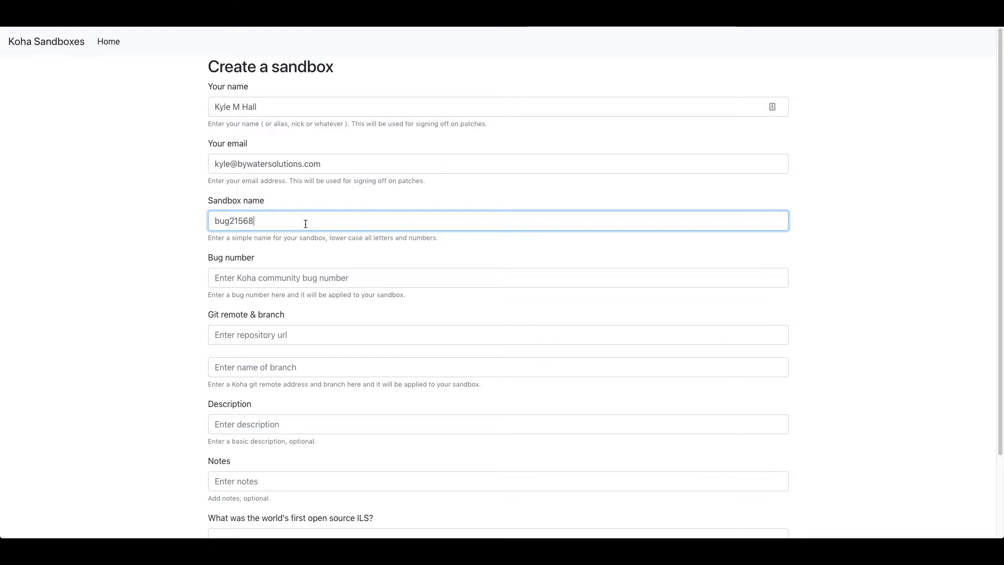
pyautogui.click(306, 278)
pyautogui.write('21568')
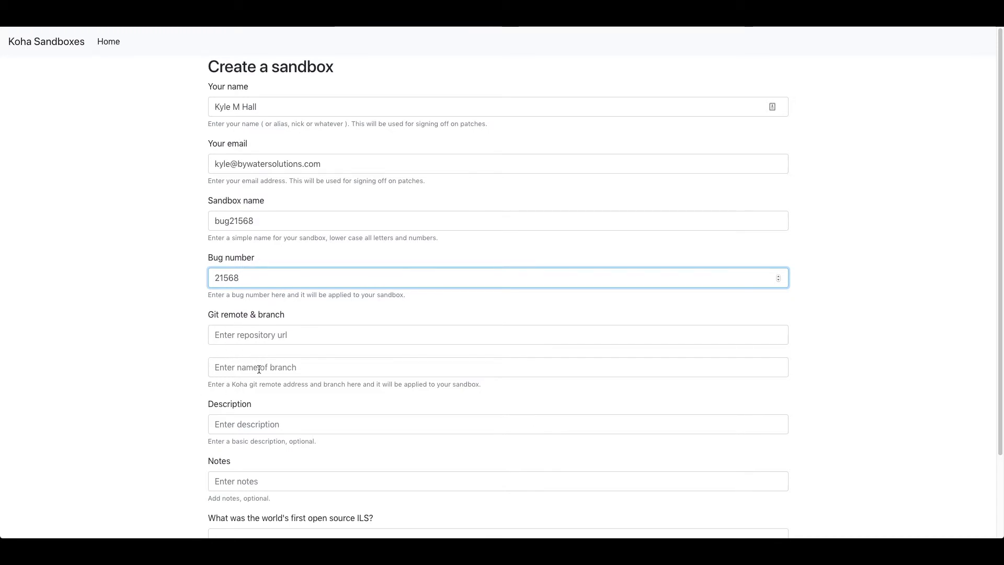
# Answer 'Koha' to the open source ILS question and submit the sandbox request.
pyautogui.scroll(-3, 162, 346)
pyautogui.click(237, 327)
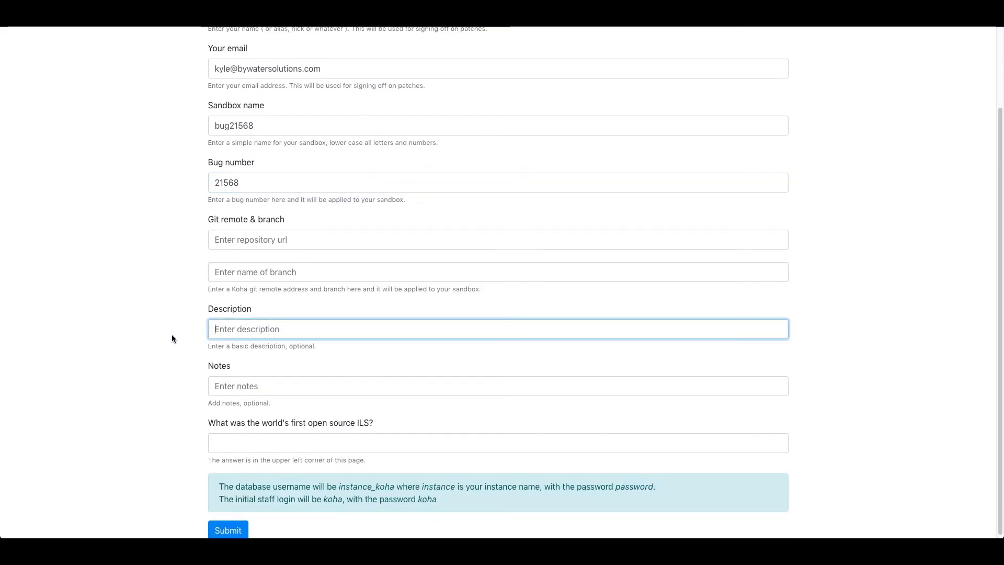
pyautogui.click(249, 387)
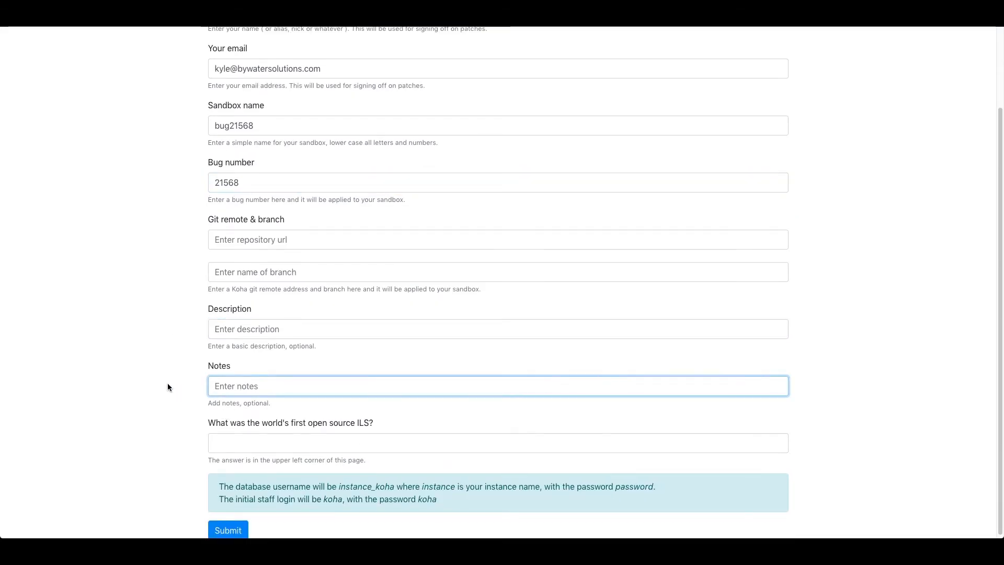
pyautogui.scroll(-1, 168, 383)
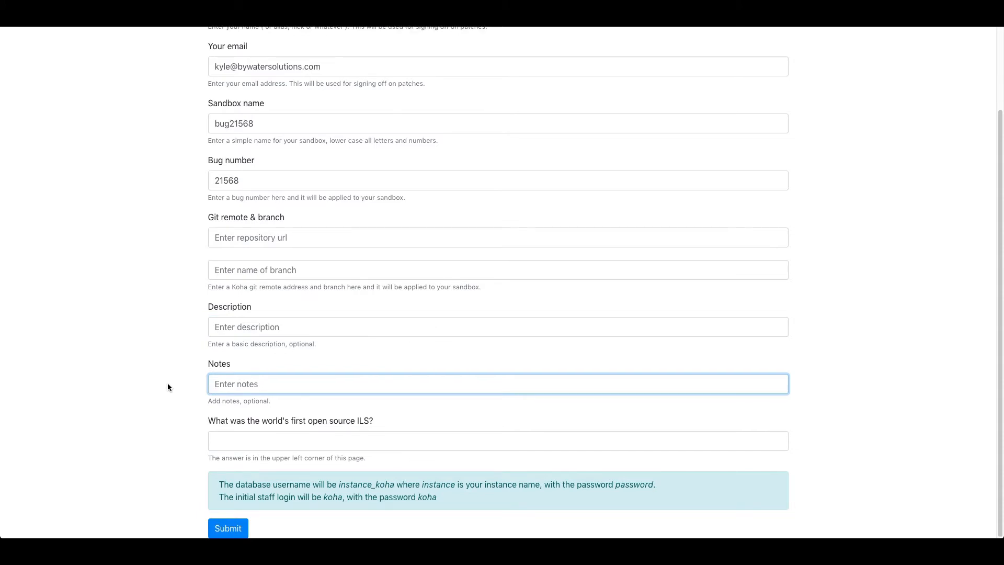
pyautogui.click(226, 444)
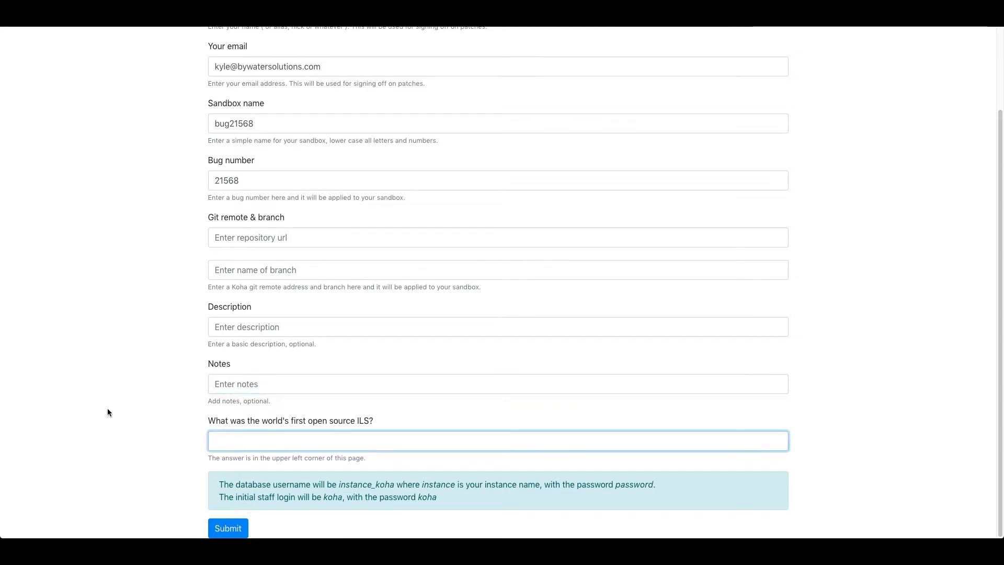
pyautogui.write('Koha')
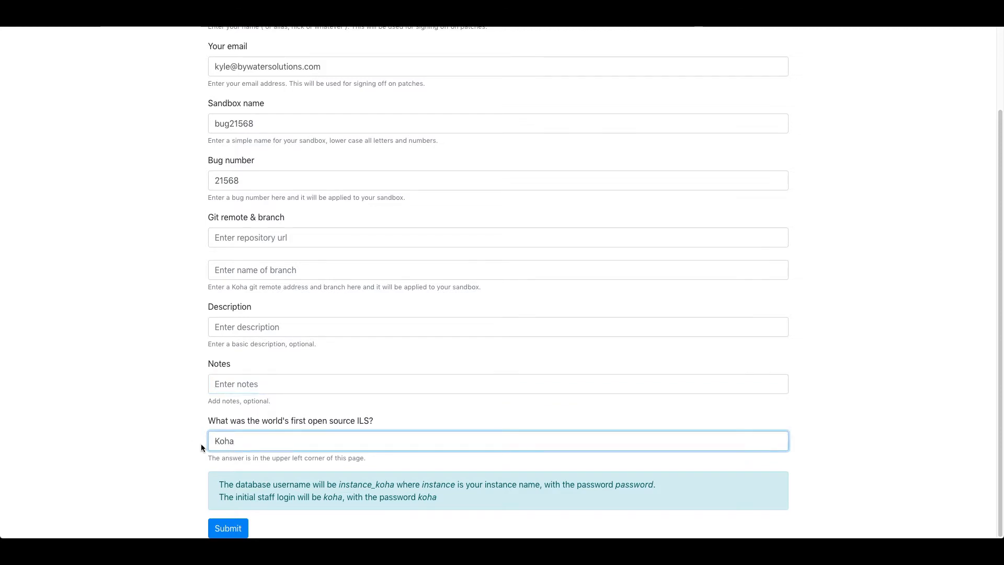
pyautogui.click(236, 529)
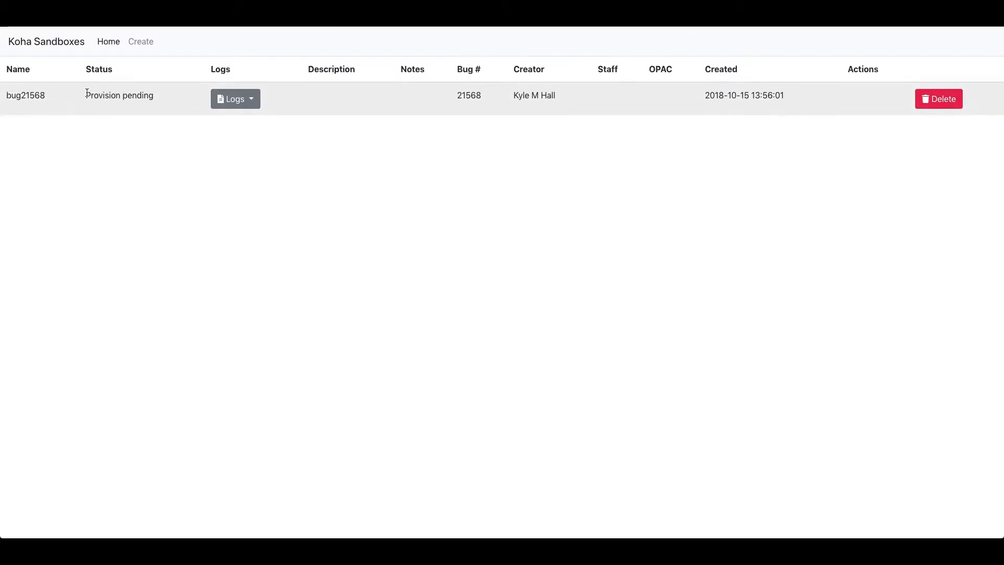
# Reload the list so bug21568 shows Provisioning, then show its available logs.
pyautogui.moveTo(86, 95); pyautogui.dragTo(154, 94)
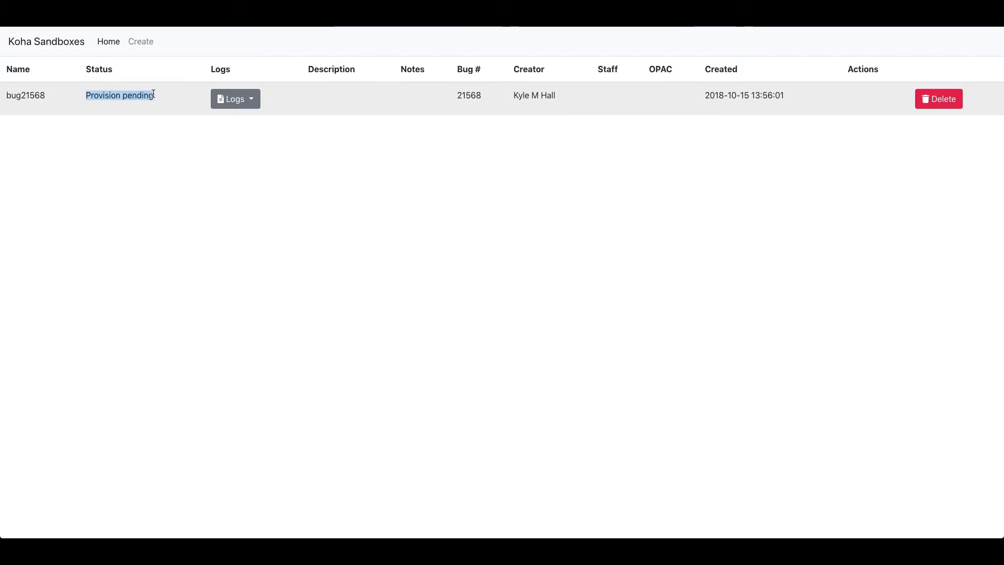
pyautogui.click(177, 225)
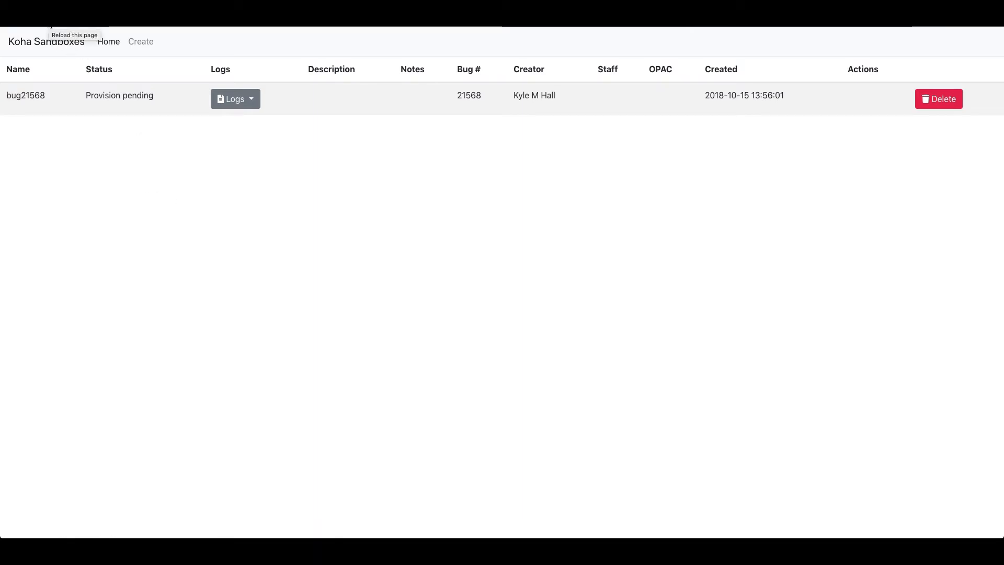
pyautogui.click(51, 25)
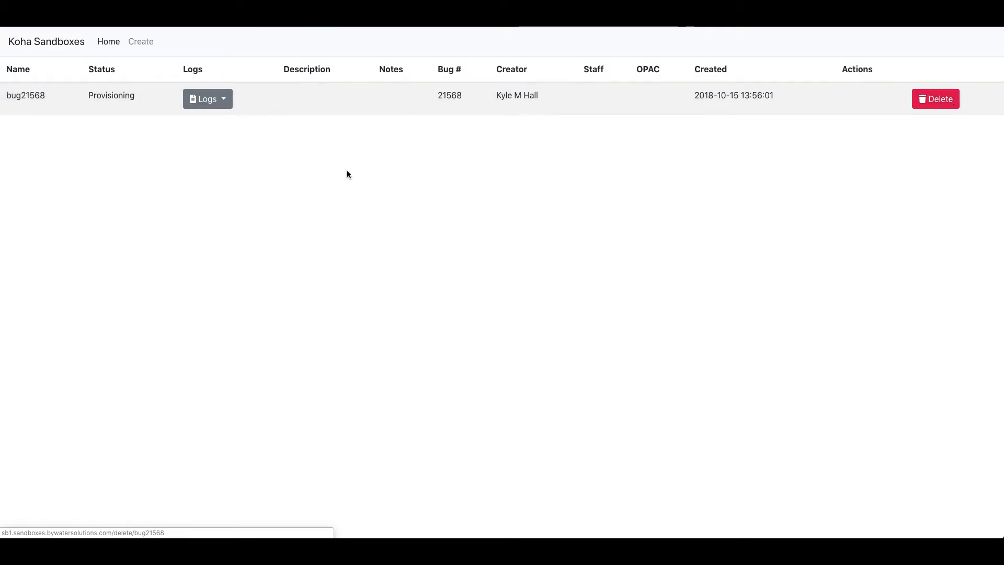
pyautogui.click(211, 100)
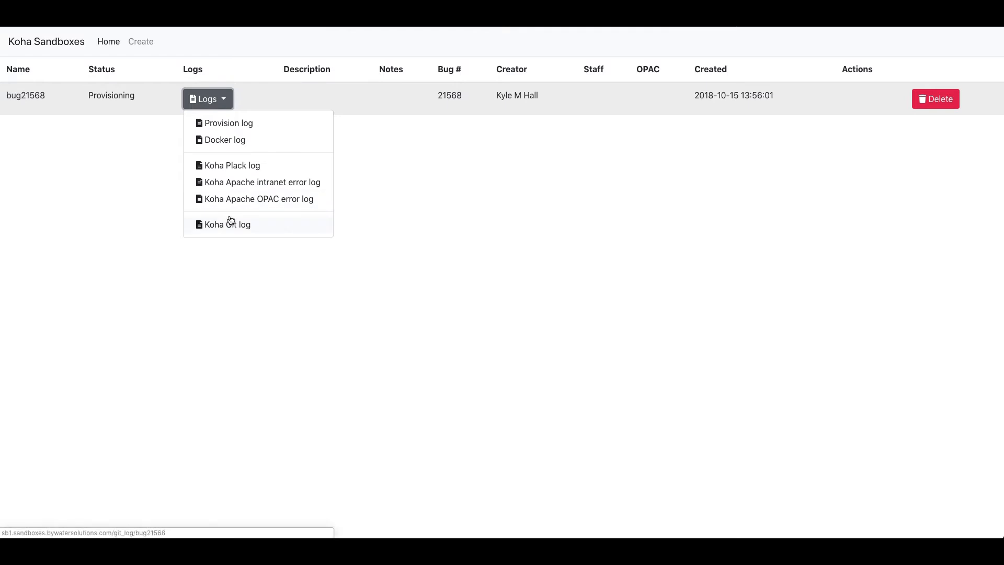
# Reload bug21568's provision log until its recap shows 27 ok, 19 changed, 0 failed.
pyautogui.click(236, 125)
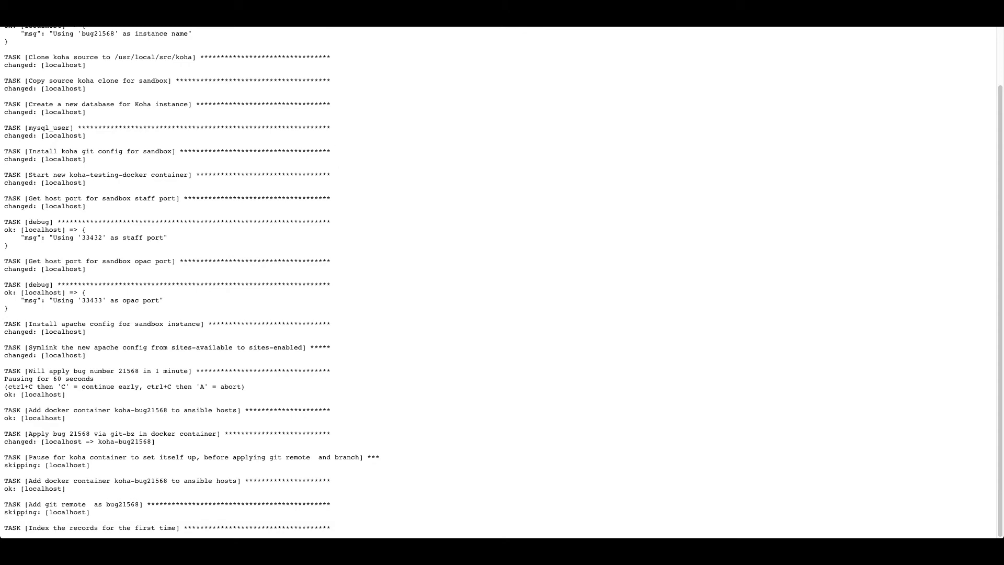
pyautogui.hotkey('alt', 'Left')
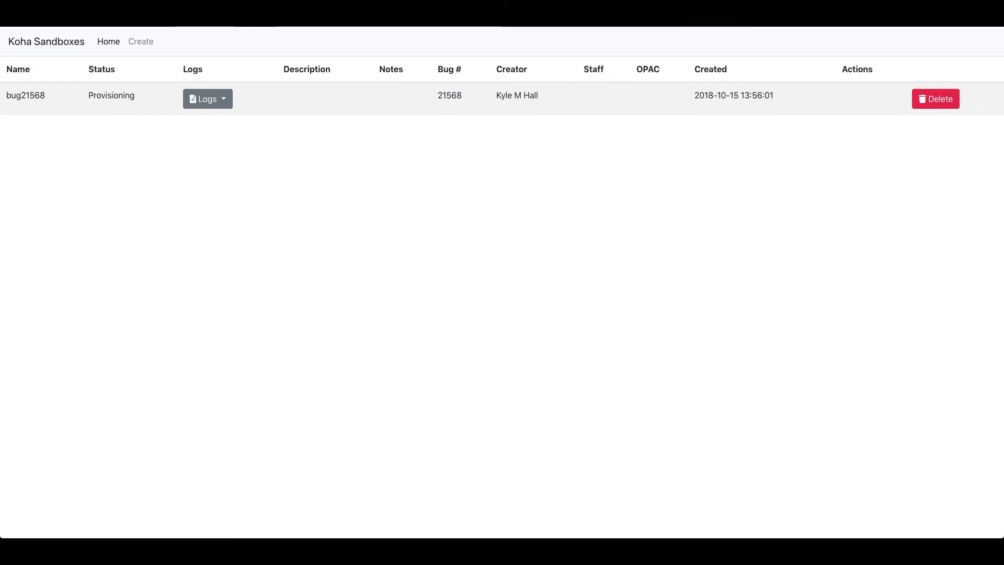
pyautogui.click(207, 99)
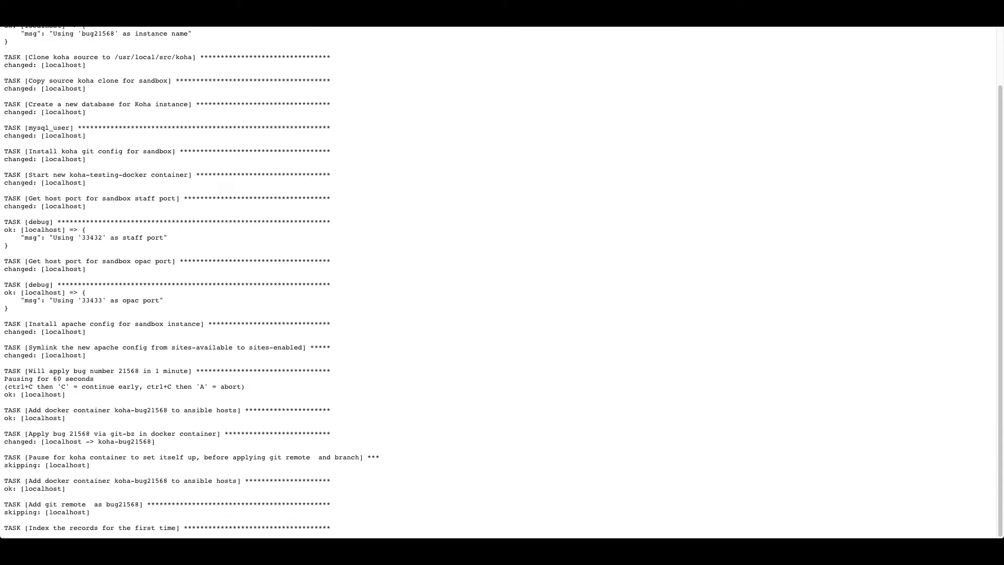
pyautogui.click(46, 20)
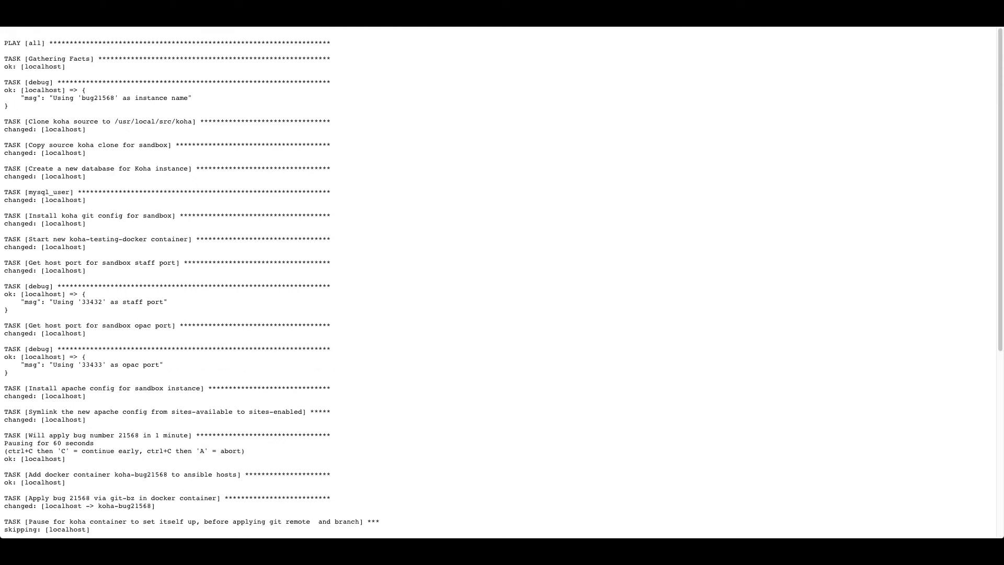
pyautogui.scroll(-6, 233, 162)
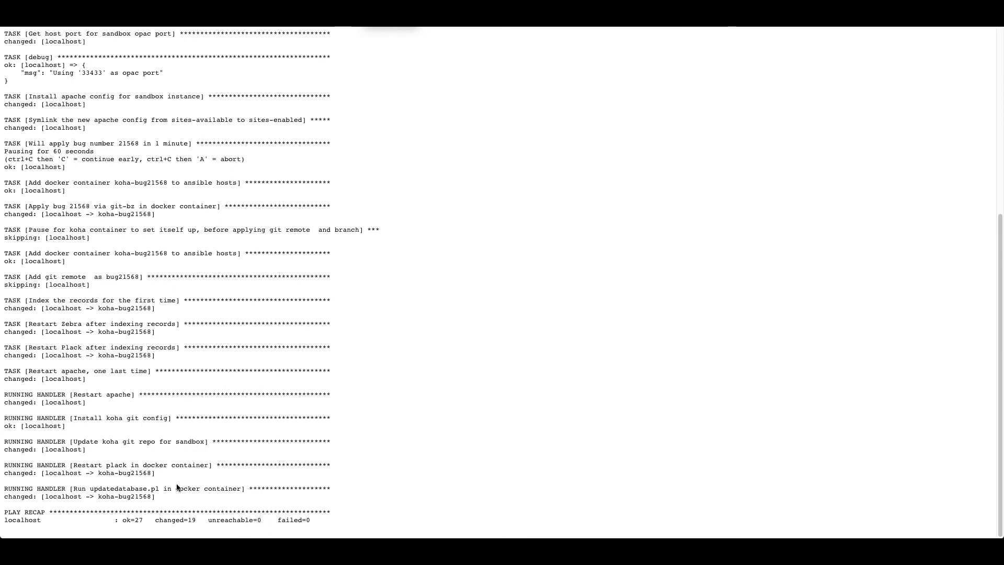
pyautogui.moveTo(5, 520); pyautogui.dragTo(314, 530)
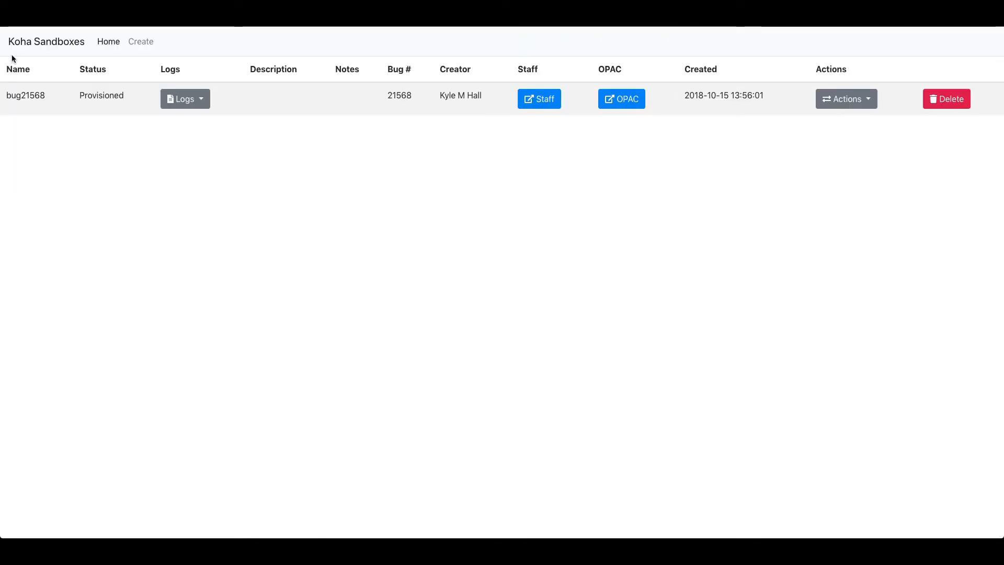
# Read through bug21568's Docker log, then reopen the sandbox's Logs list.
pyautogui.doubleClick(98, 97)
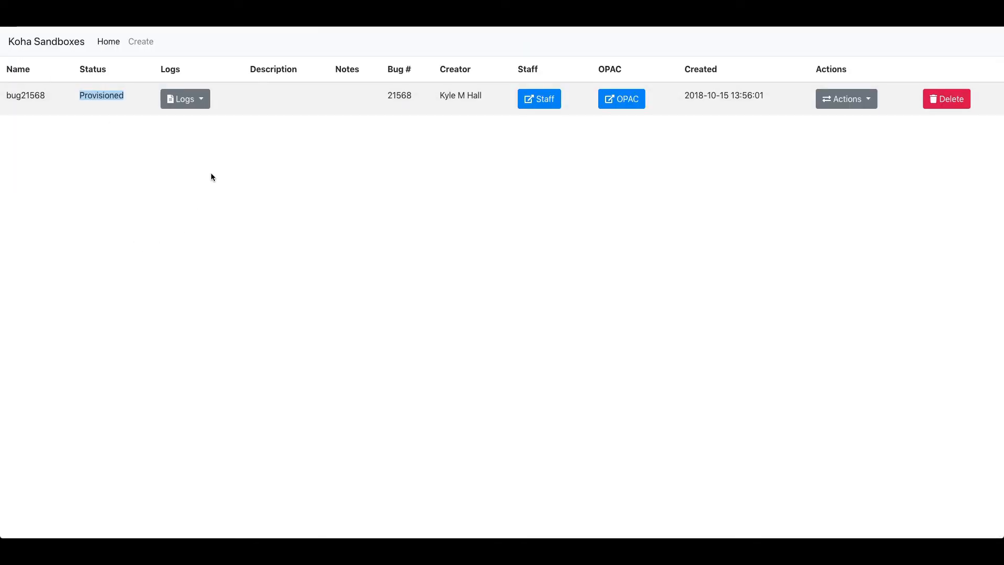
pyautogui.click(202, 98)
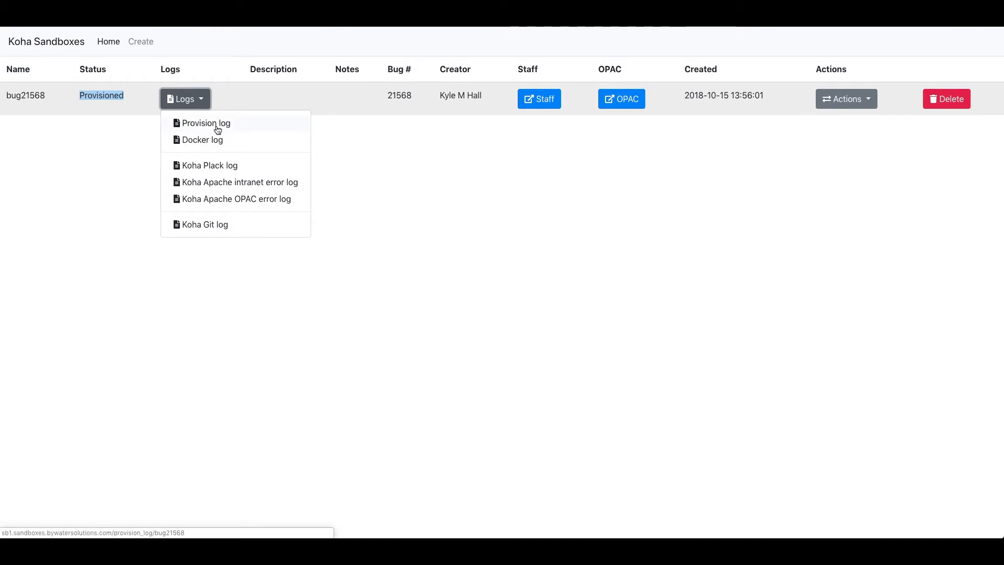
pyautogui.click(213, 142)
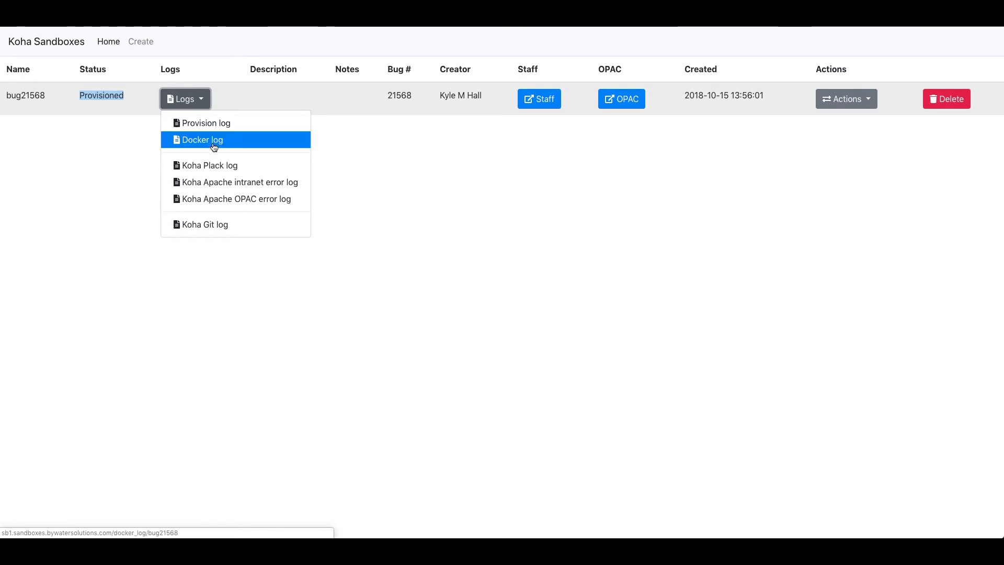
pyautogui.scroll(-15, 163, 168)
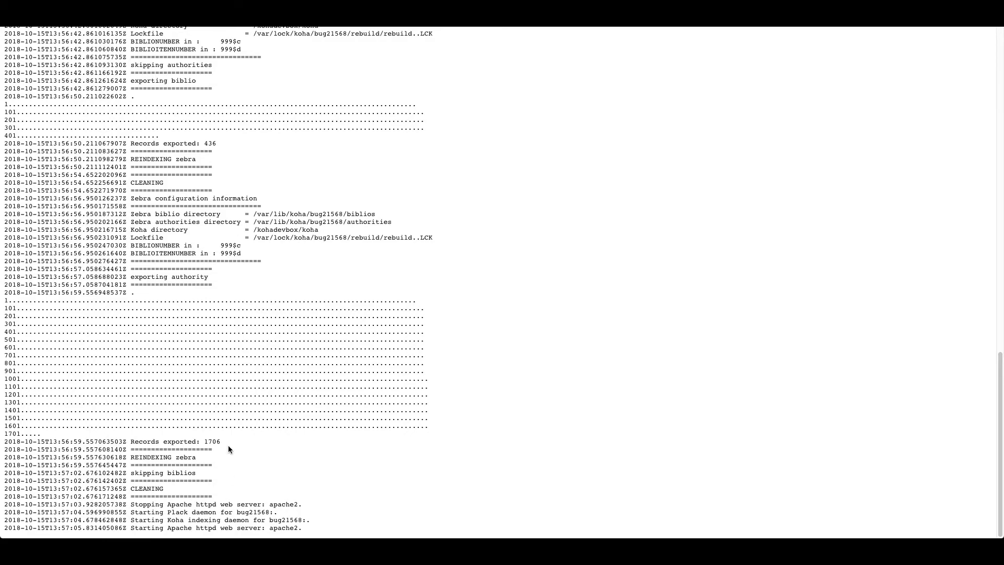
pyautogui.scroll(5, 178, 166)
pyautogui.scroll(-5, 176, 157)
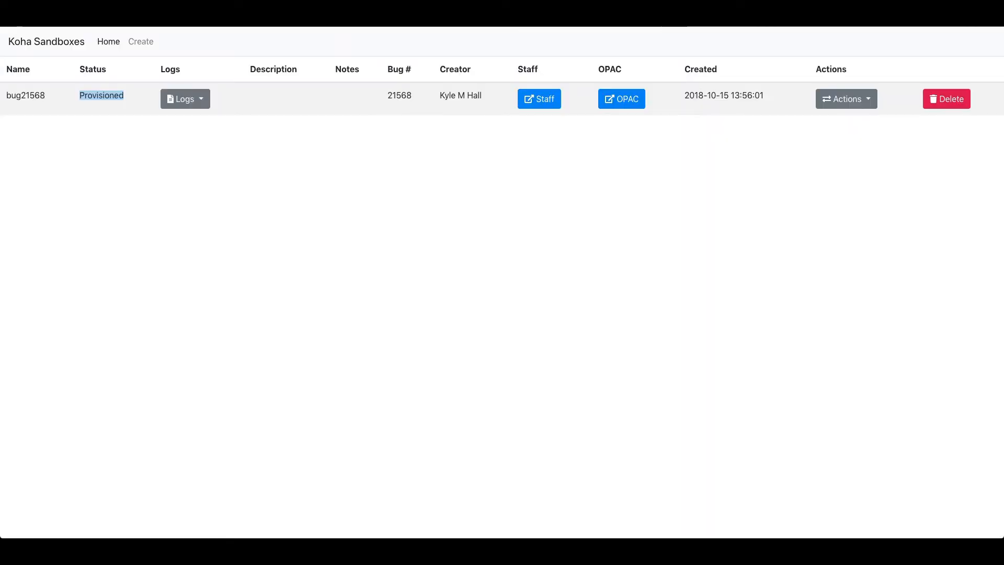
pyautogui.click(186, 101)
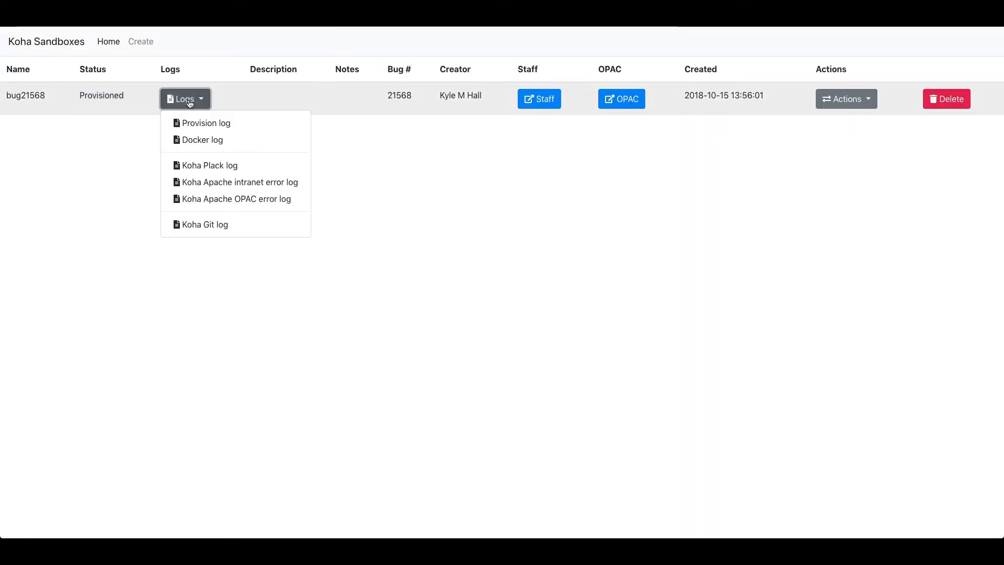
pyautogui.click(256, 168)
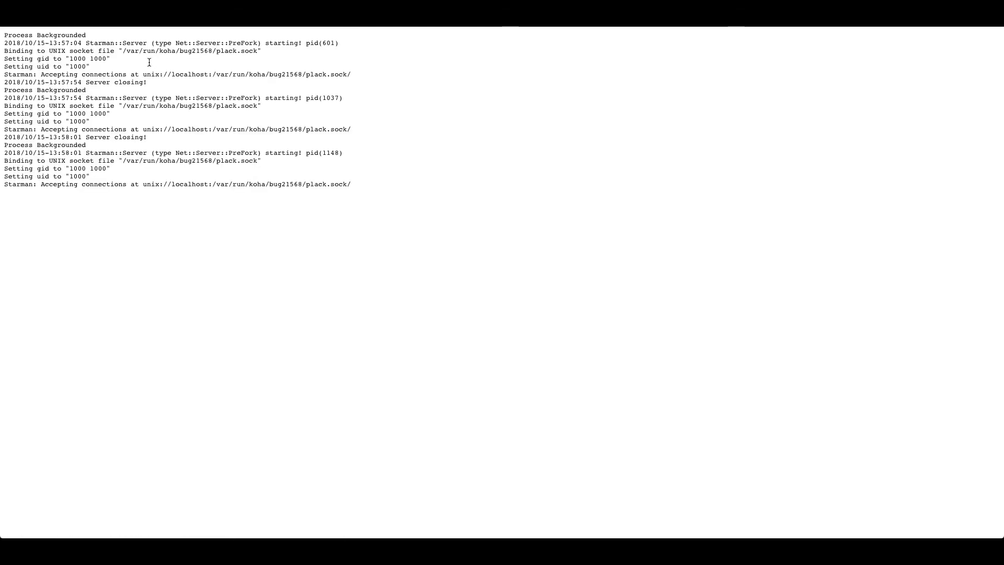
pyautogui.hotkey('alt', 'Left')
pyautogui.click(183, 99)
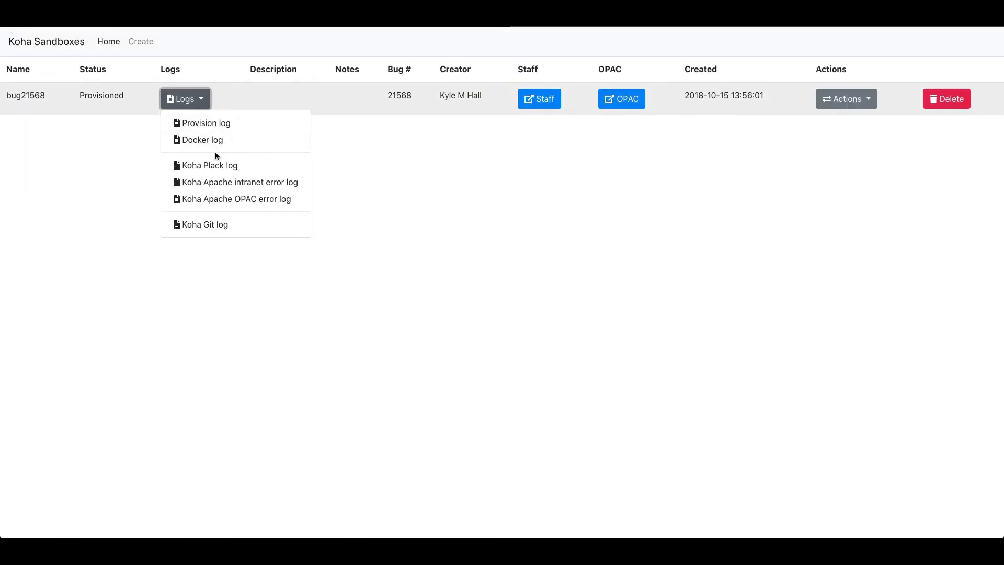
pyautogui.click(228, 184)
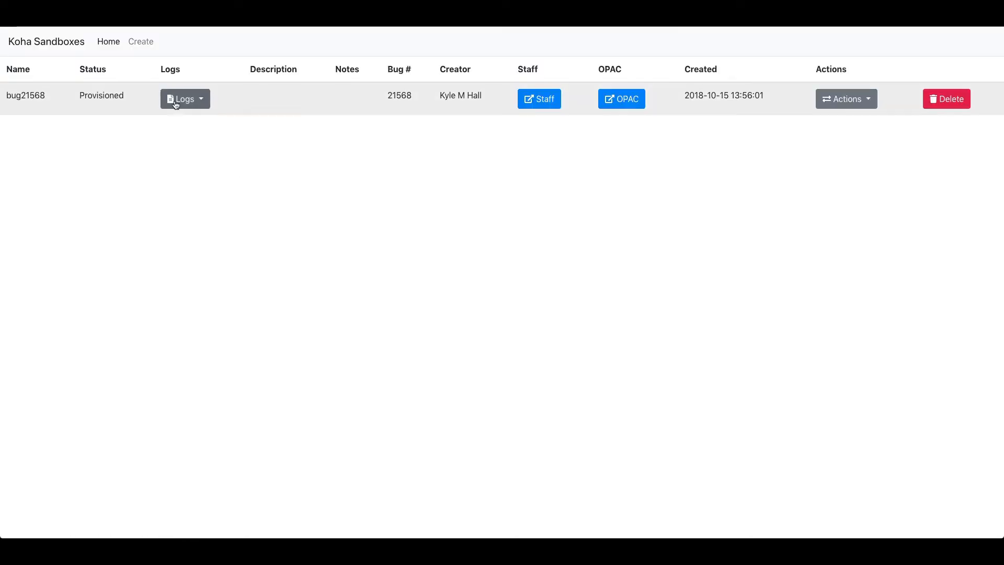
pyautogui.click(184, 99)
pyautogui.click(207, 192)
pyautogui.click(186, 99)
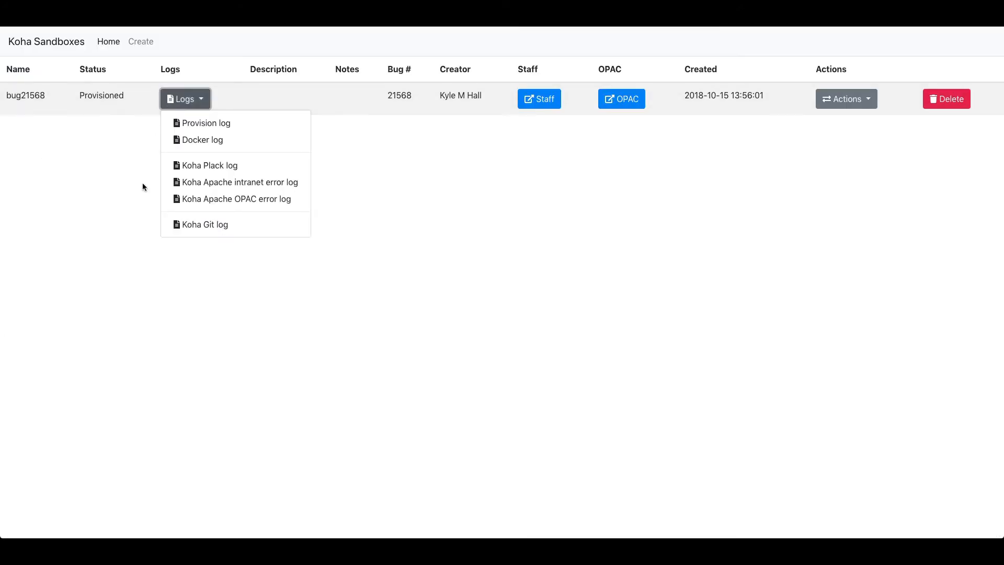
pyautogui.click(218, 224)
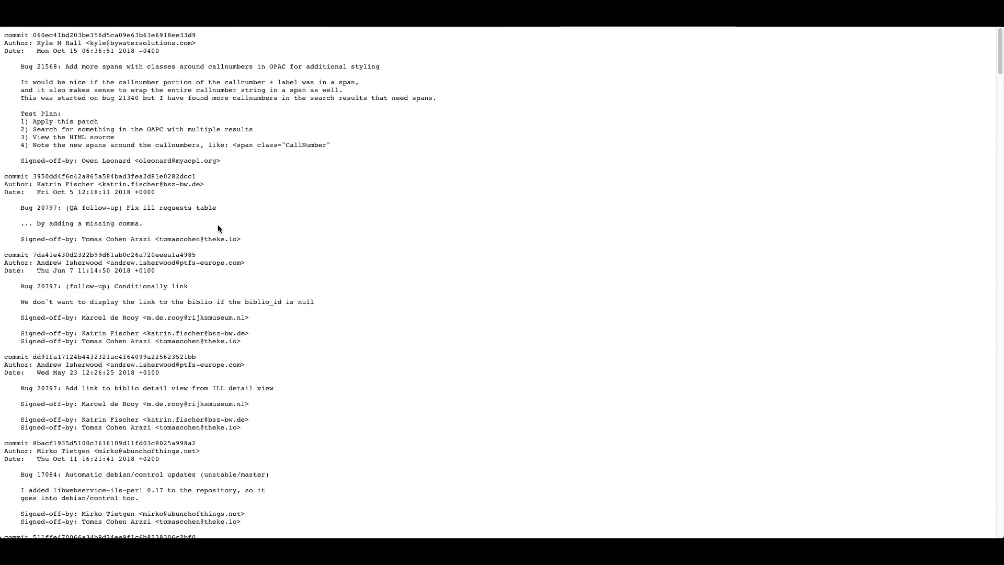
pyautogui.doubleClick(46, 66)
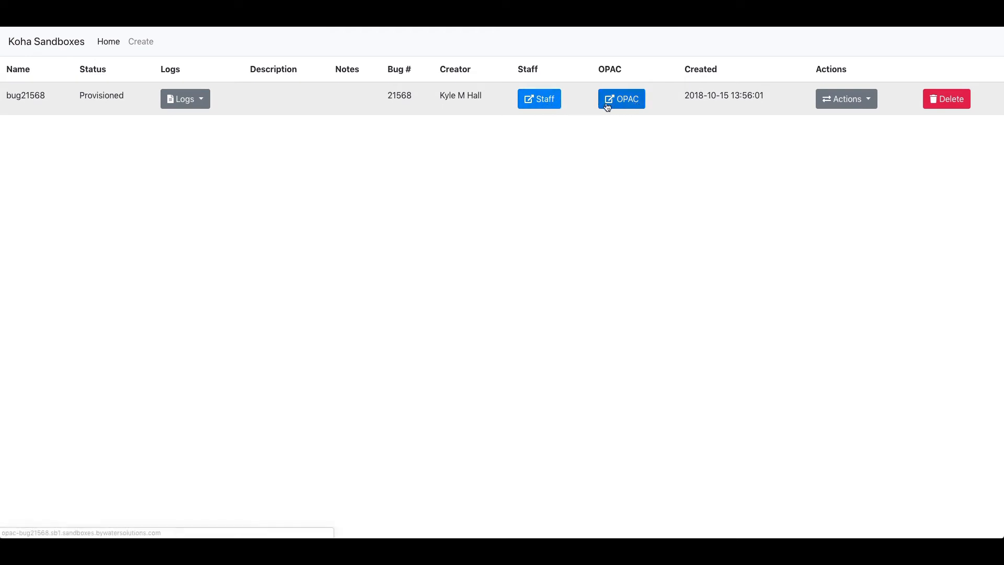
# Log in to bug21568's staff interface with the sandbox username and password, then open its OPAC.
pyautogui.click(542, 103)
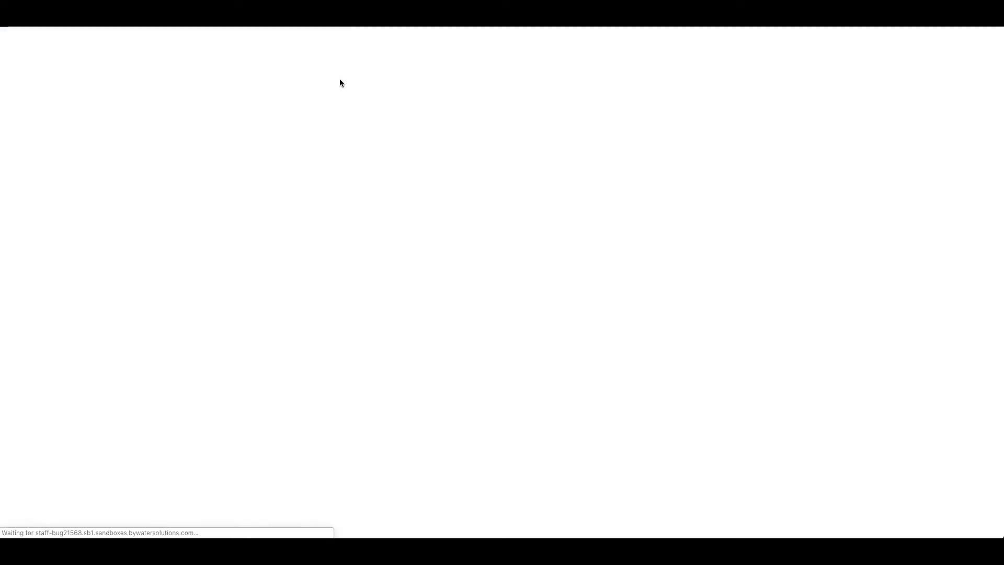
pyautogui.press('super+a')
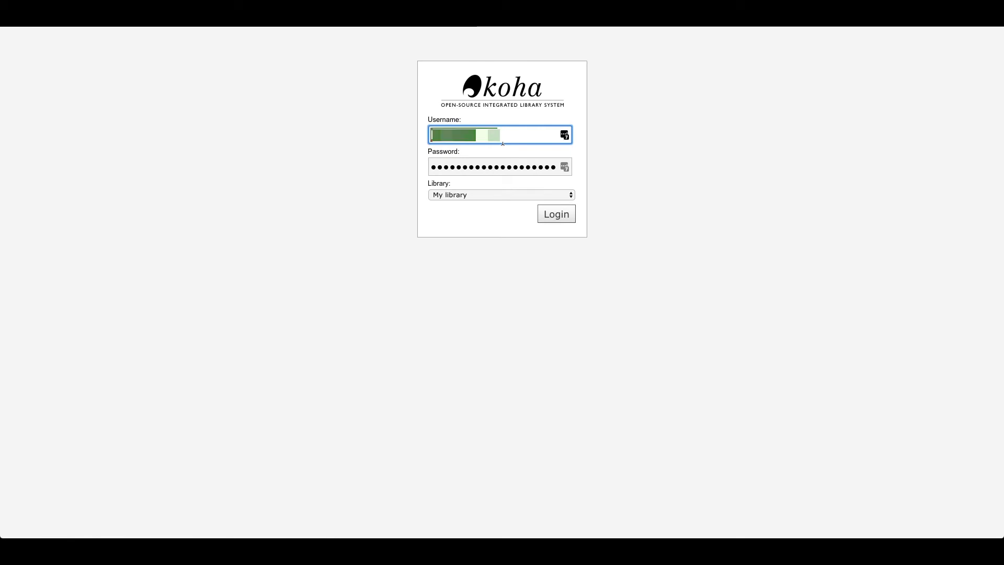
pyautogui.write('koha')
pyautogui.press('Tab')
pyautogui.write('koha')
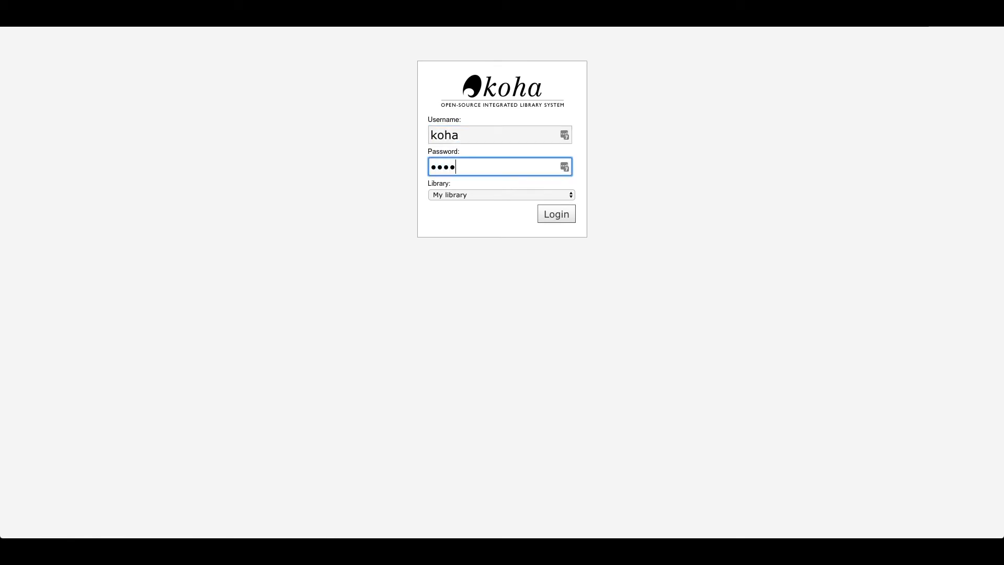
pyautogui.click(562, 223)
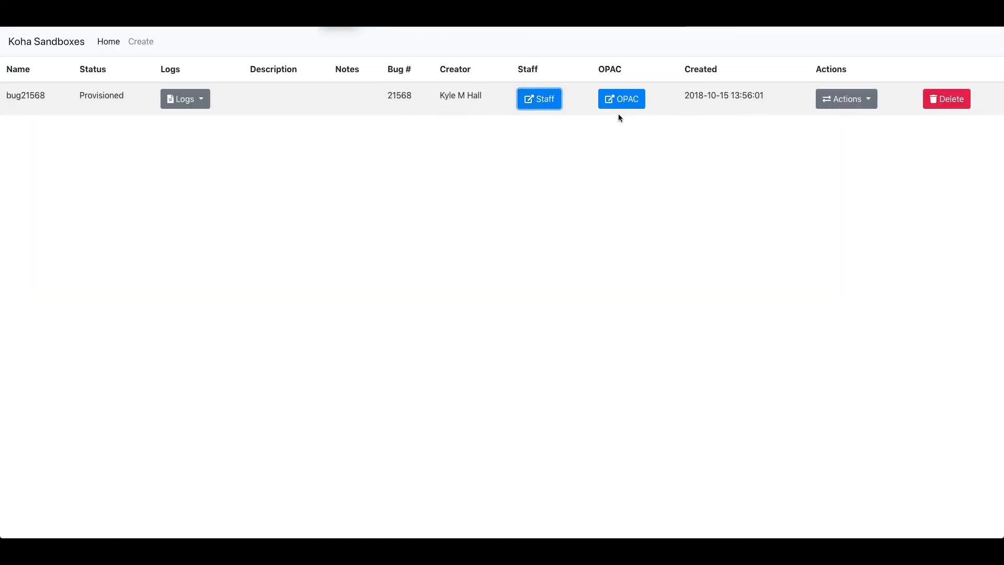
pyautogui.click(620, 104)
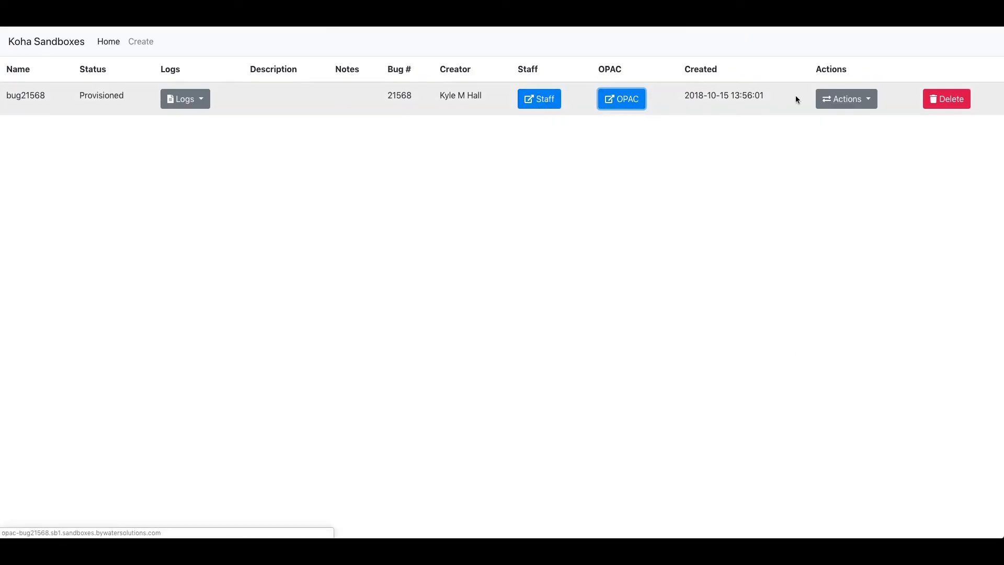
# Choose Restart services from bug21568's Actions menu.
pyautogui.click(865, 100)
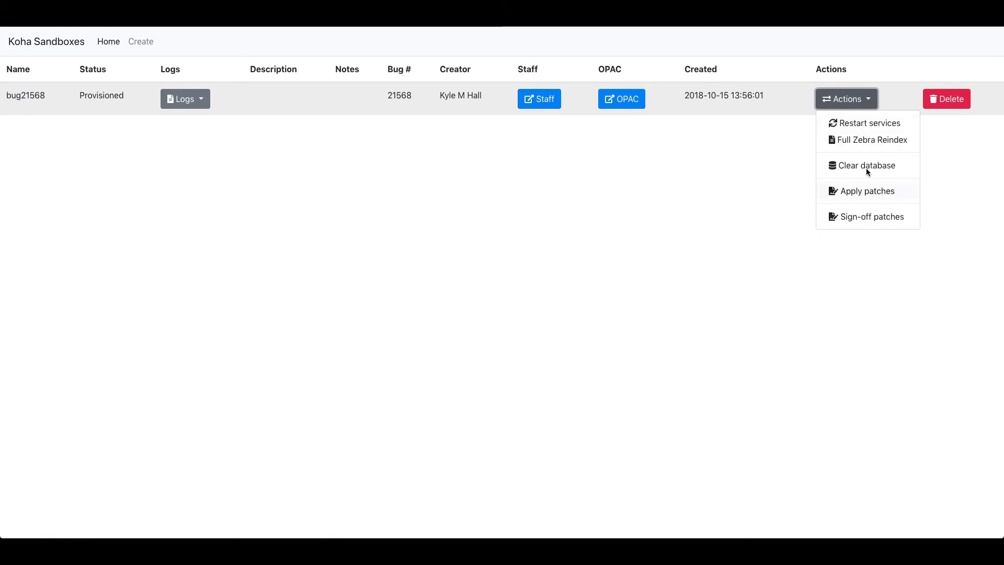
pyautogui.click(853, 128)
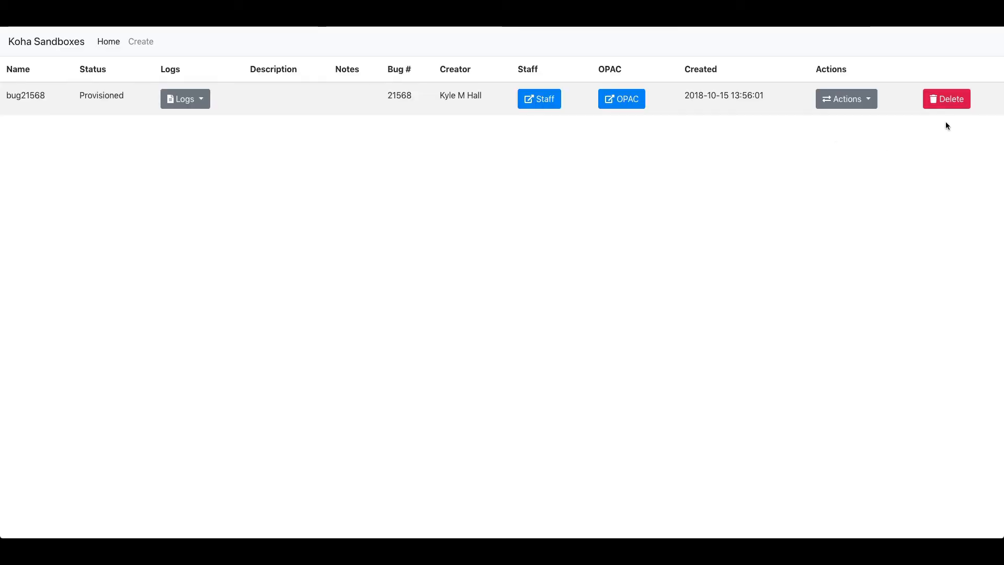
# Run Full Zebra Reindex on bug21568, review the 436 biblio and 1706 authority export, and return.
pyautogui.click(839, 99)
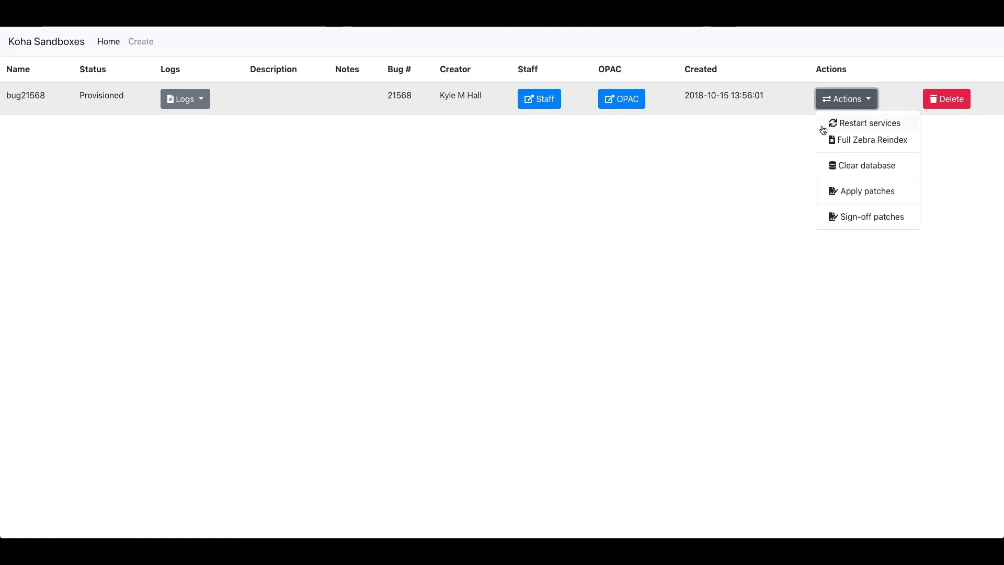
pyautogui.click(858, 140)
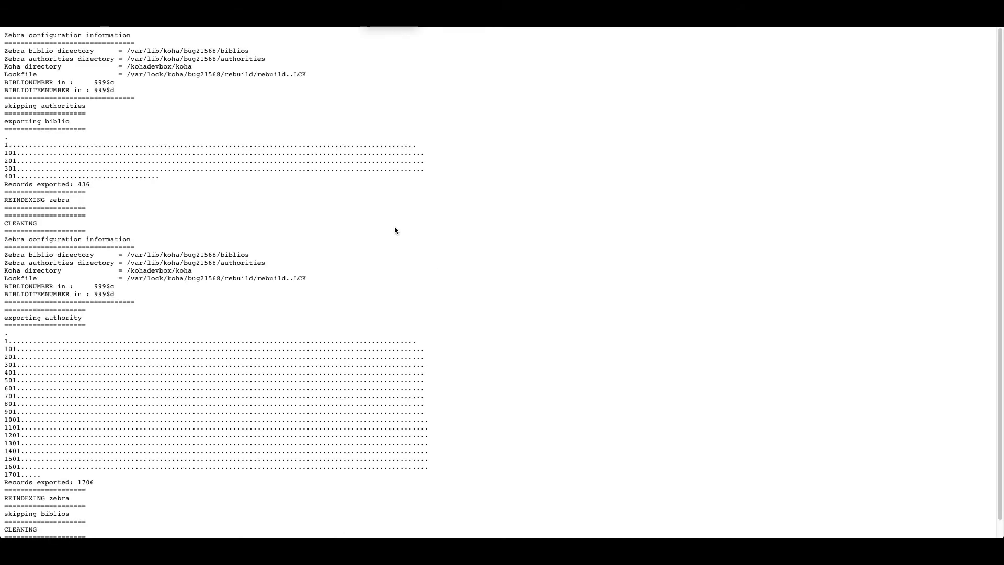
pyautogui.scroll(-1, 394, 230)
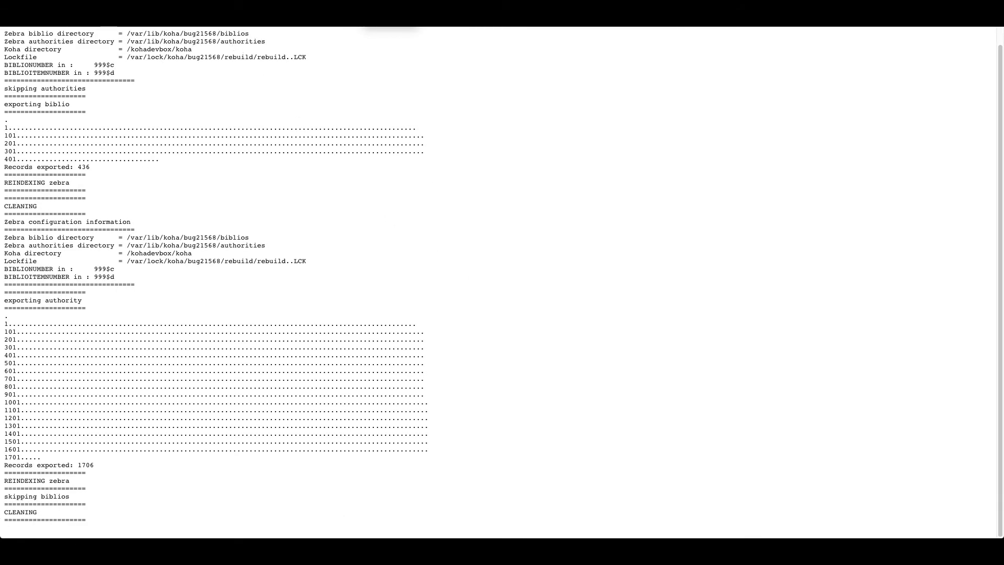
pyautogui.press('super+w')
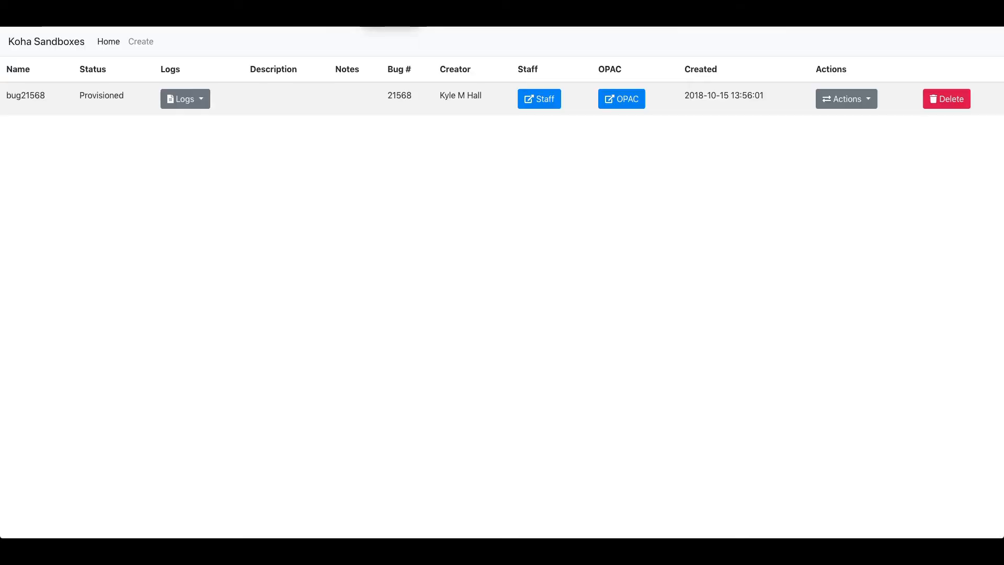
# Look over the bug21568 sandbox's actions and staff interface before clearing it.
pyautogui.click(841, 99)
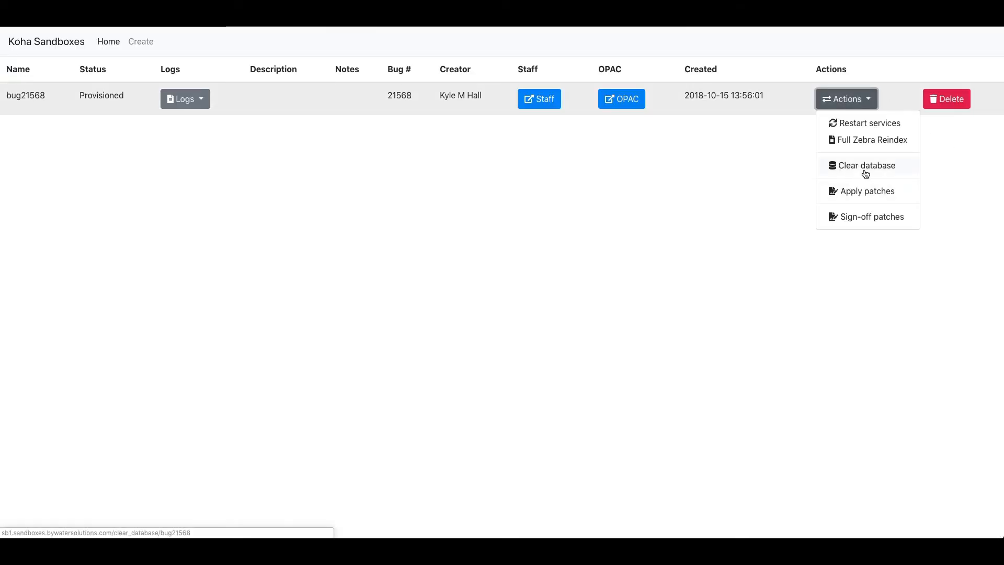
pyautogui.click(601, 152)
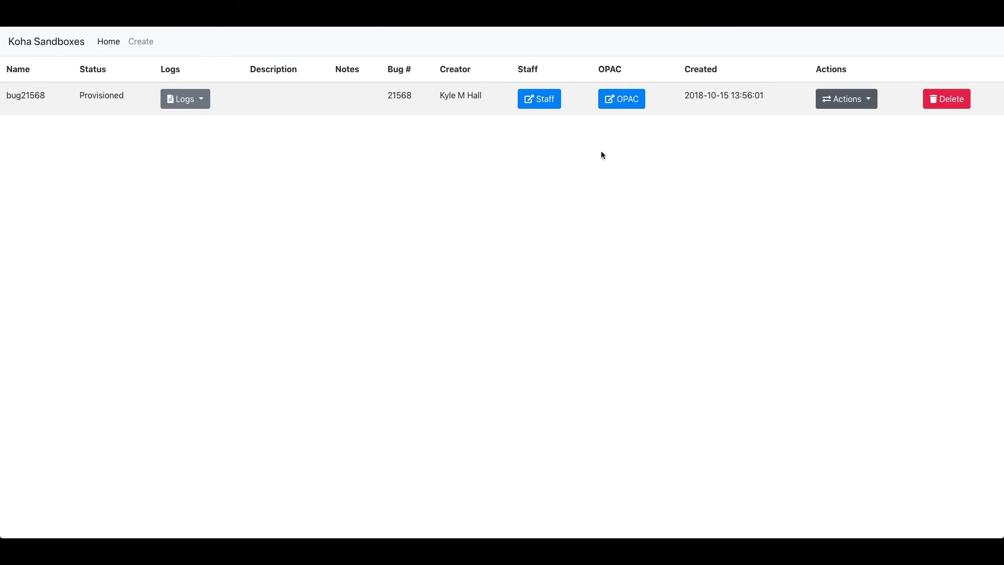
pyautogui.click(535, 98)
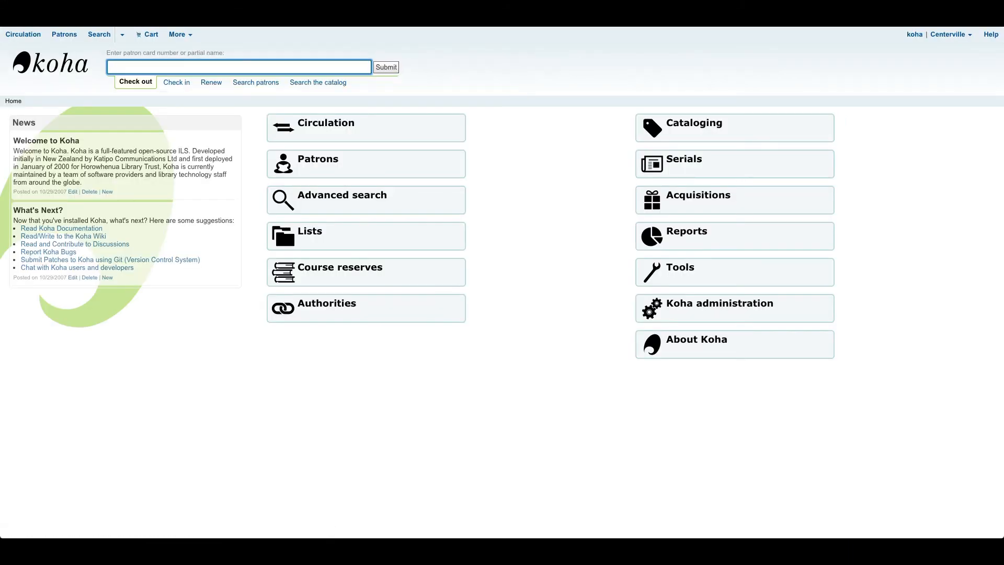
pyautogui.hotkey('ctrl', 'w')
# Clear the bug21568 database so the reloaded staff interface shows the Koha 18.06 web installer.
pyautogui.click(835, 105)
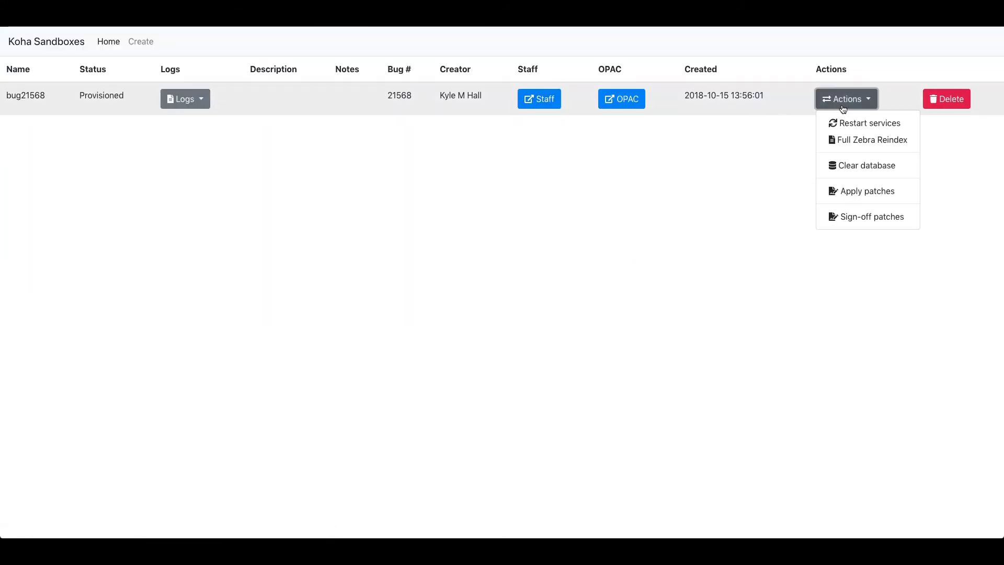
pyautogui.click(852, 165)
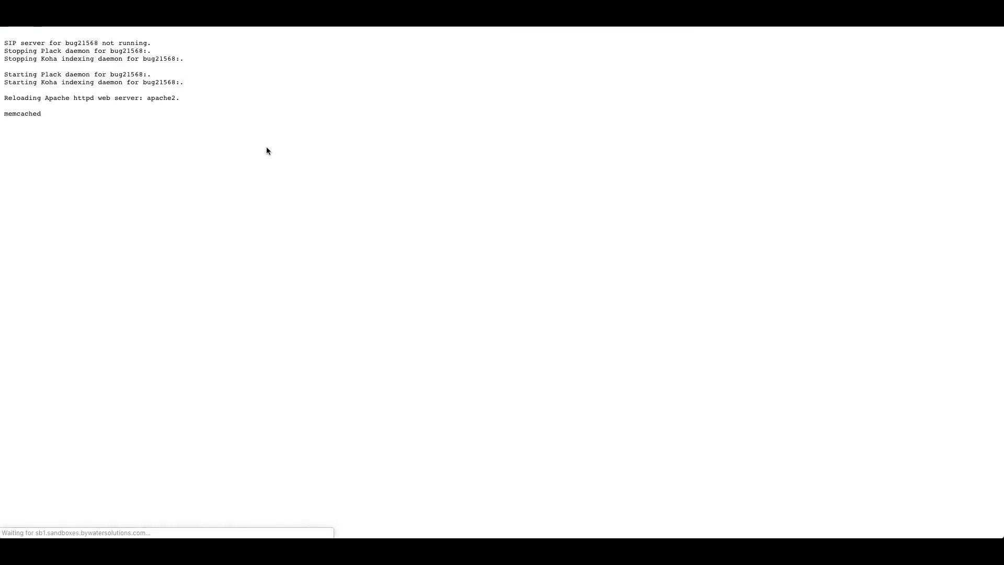
pyautogui.hotkey('ctrl', 'w')
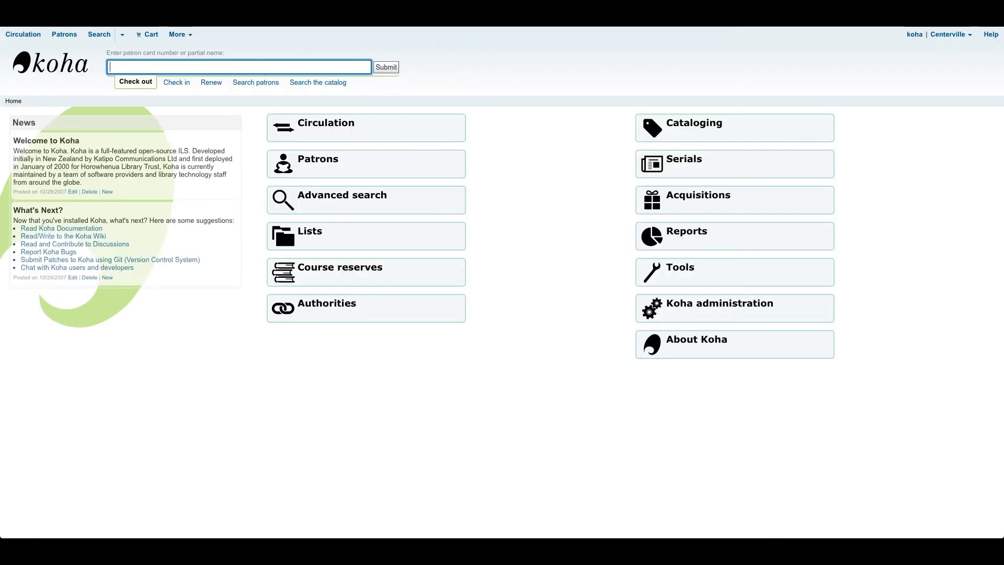
pyautogui.click(62, 72)
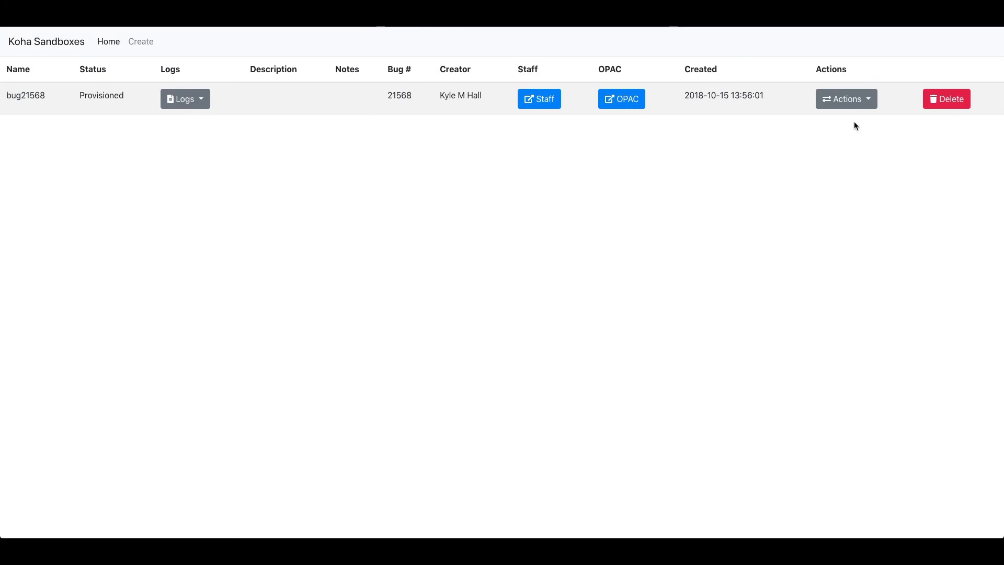
pyautogui.click(825, 104)
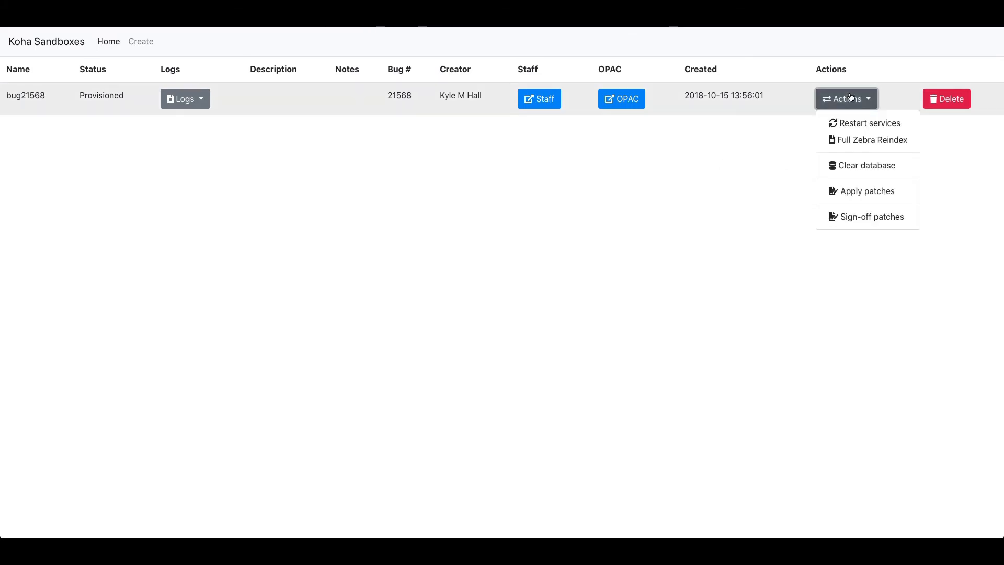
# Apply the bug 21568 patches and verify the Bug 21568 commit tops the Koha git log.
pyautogui.click(883, 198)
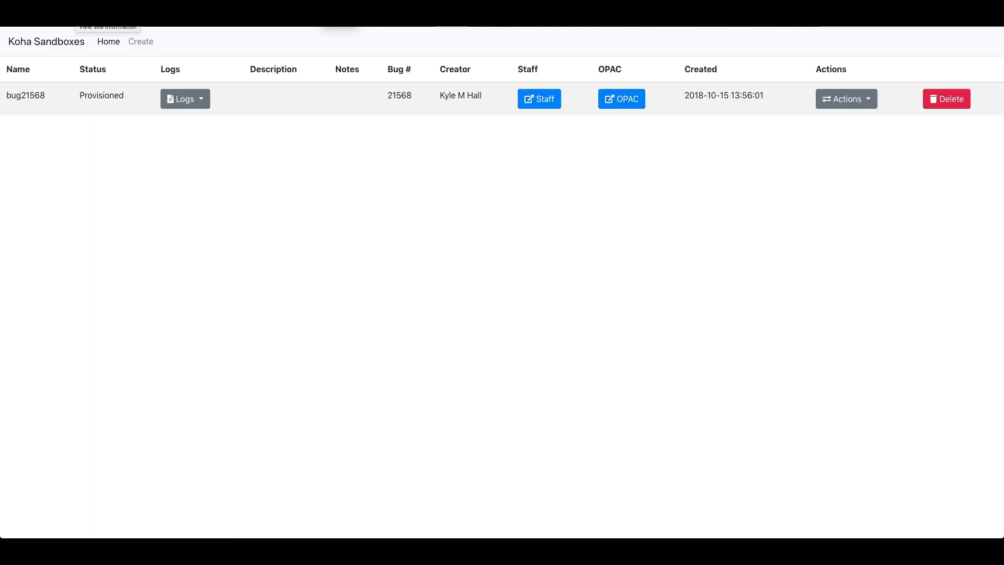
pyautogui.click(187, 104)
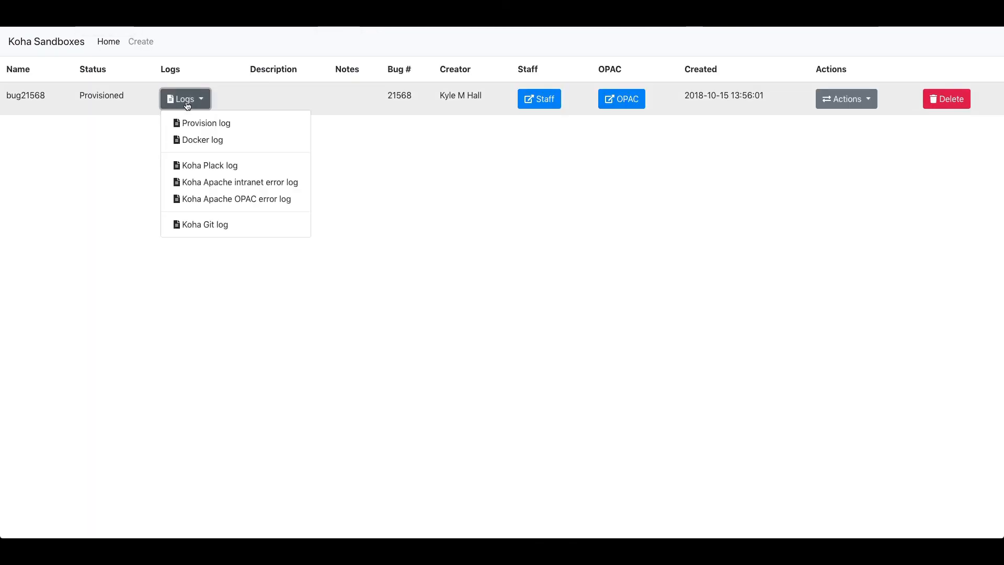
pyautogui.click(197, 225)
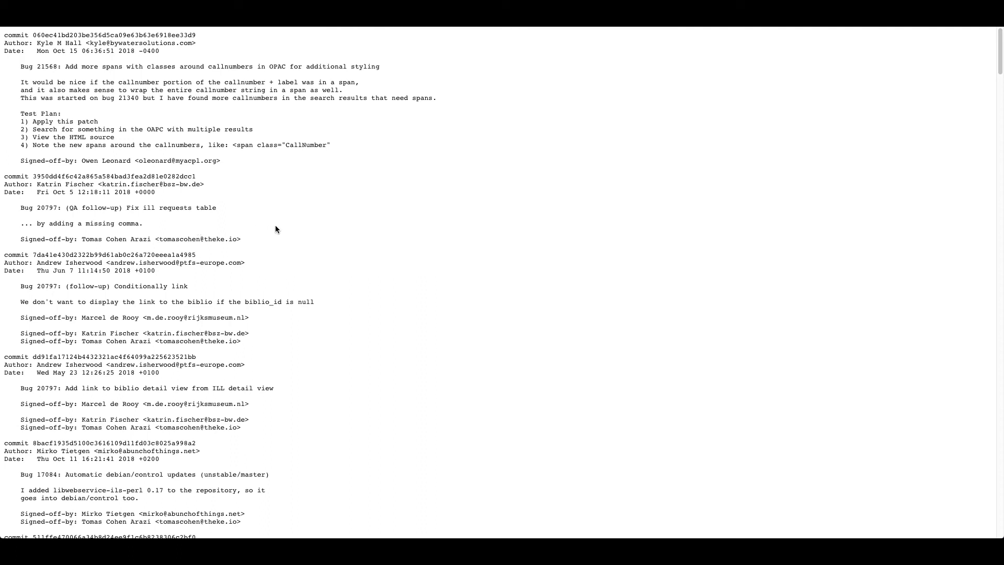
pyautogui.hotkey('alt', 'Left')
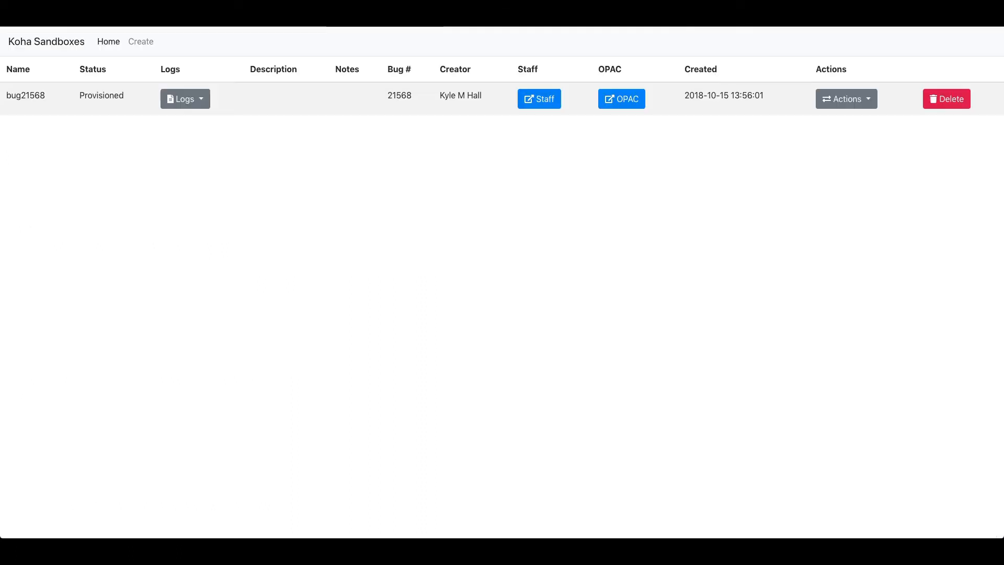
pyautogui.click(836, 99)
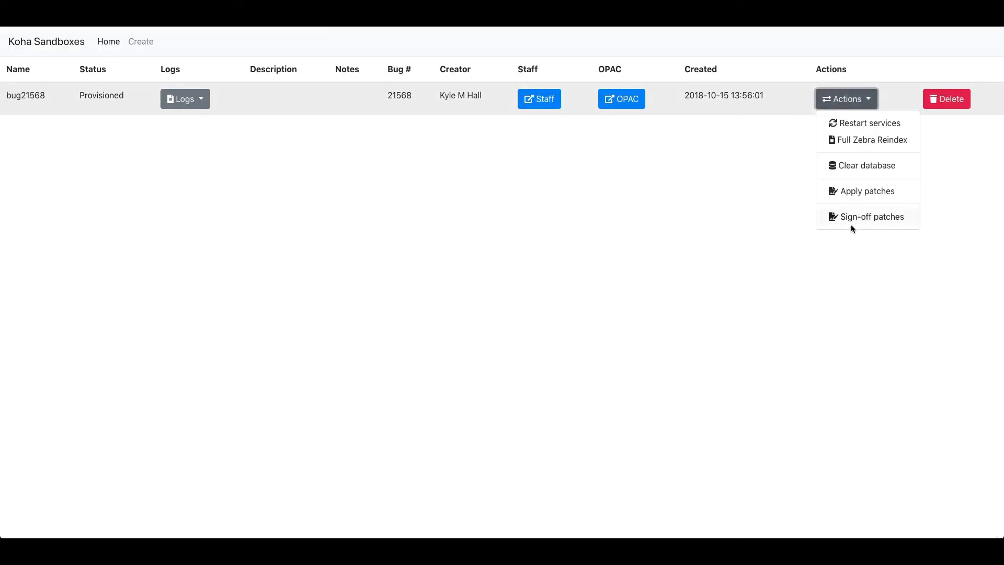
pyautogui.click(893, 217)
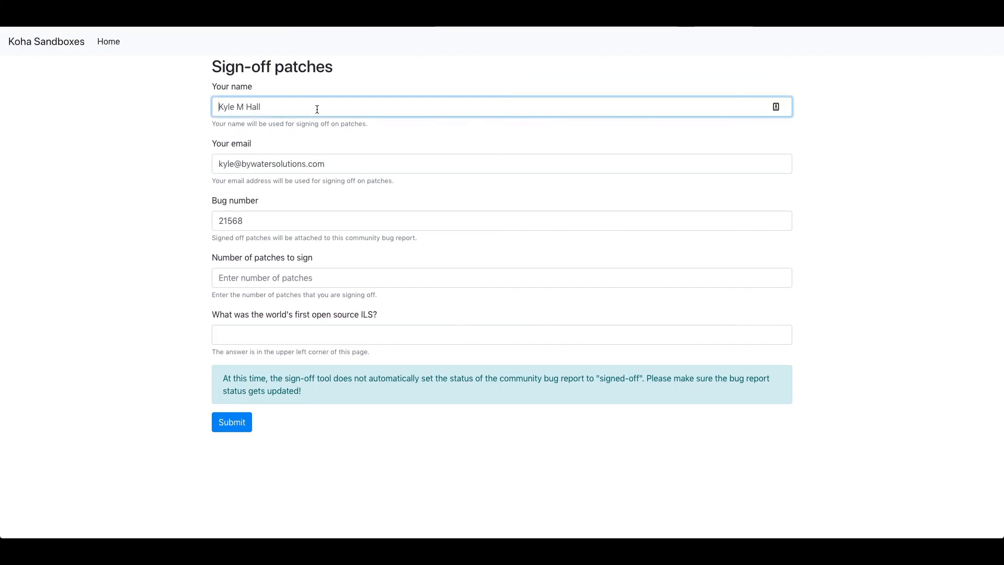
pyautogui.click(320, 167)
pyautogui.click(322, 90)
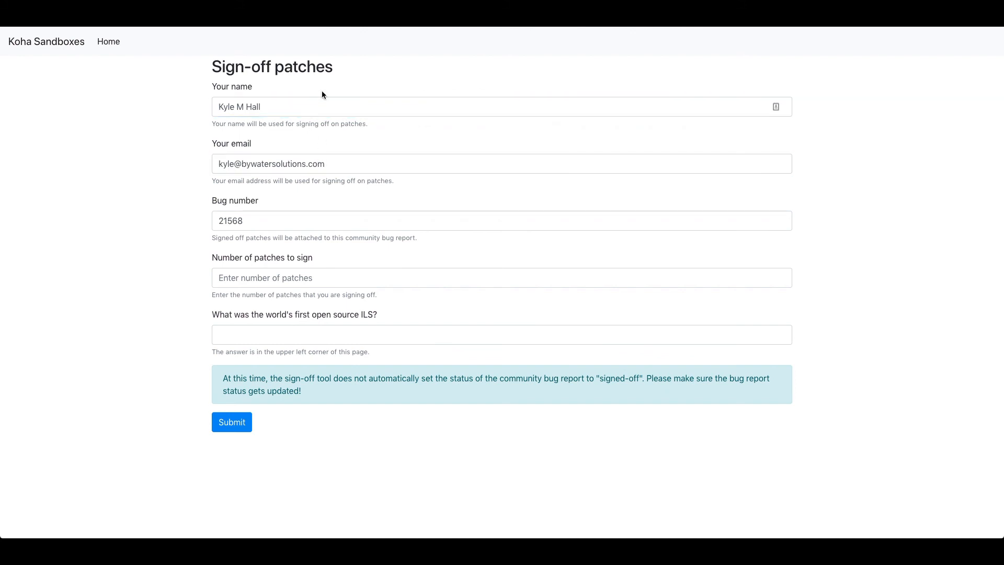
pyautogui.click(322, 106)
pyautogui.click(335, 164)
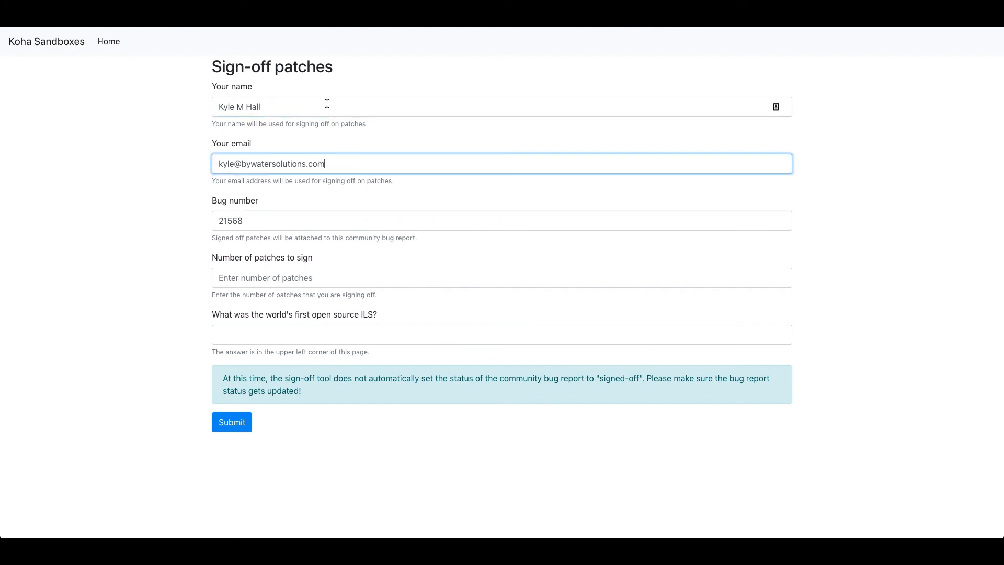
pyautogui.moveTo(327, 103); pyautogui.dragTo(198, 107)
pyautogui.click(263, 195)
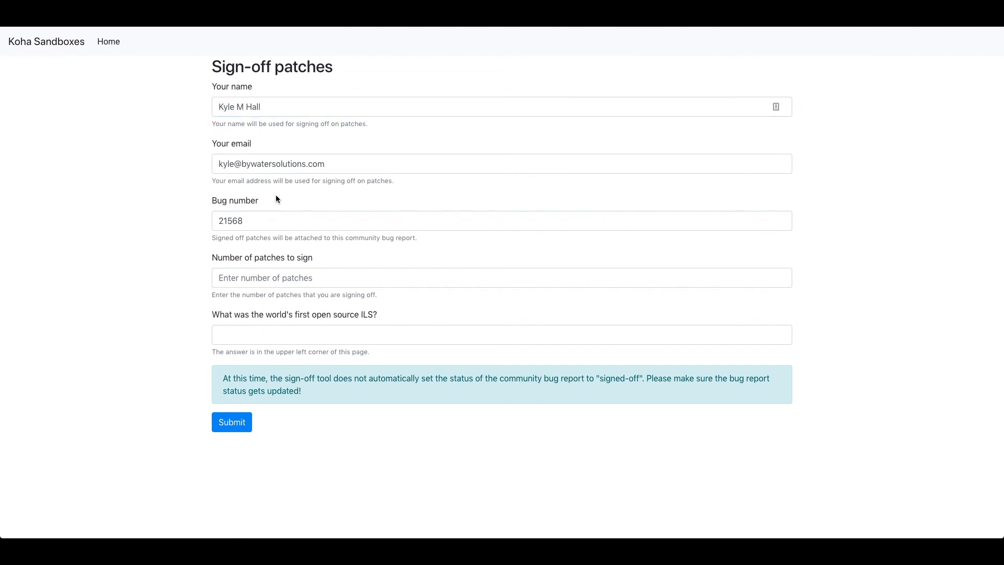
pyautogui.click(274, 220)
pyautogui.moveTo(273, 220); pyautogui.dragTo(203, 223)
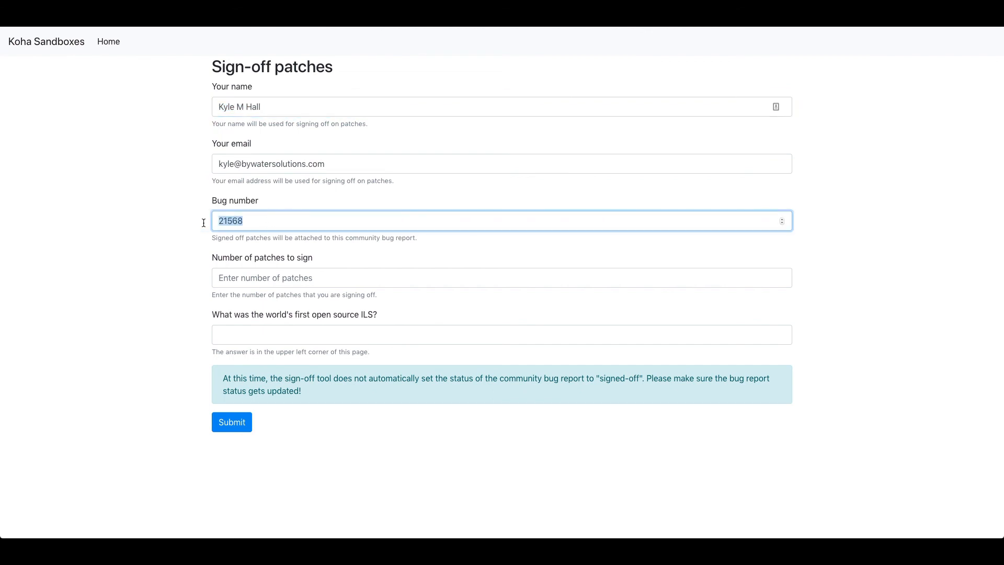
pyautogui.click(280, 278)
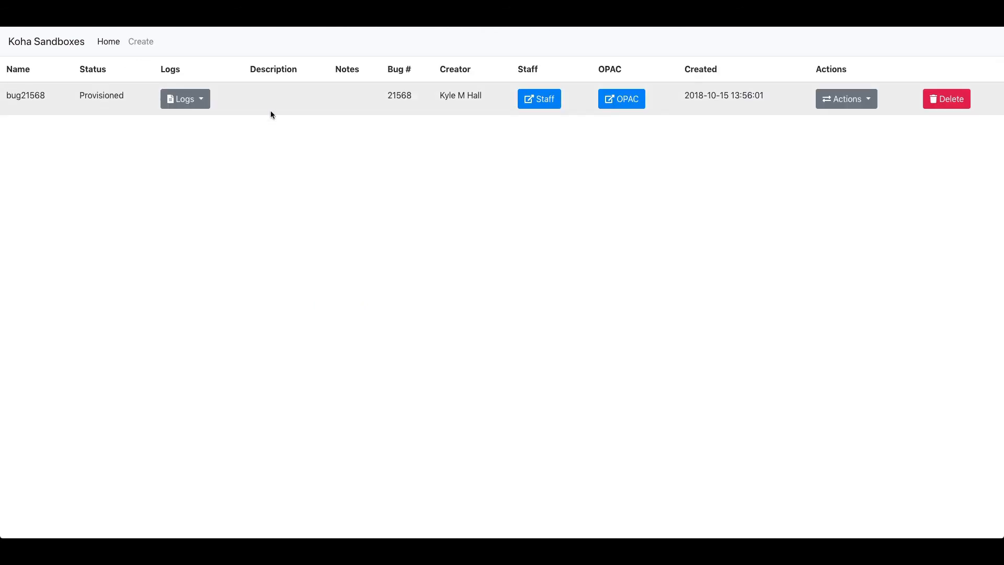
pyautogui.click(193, 100)
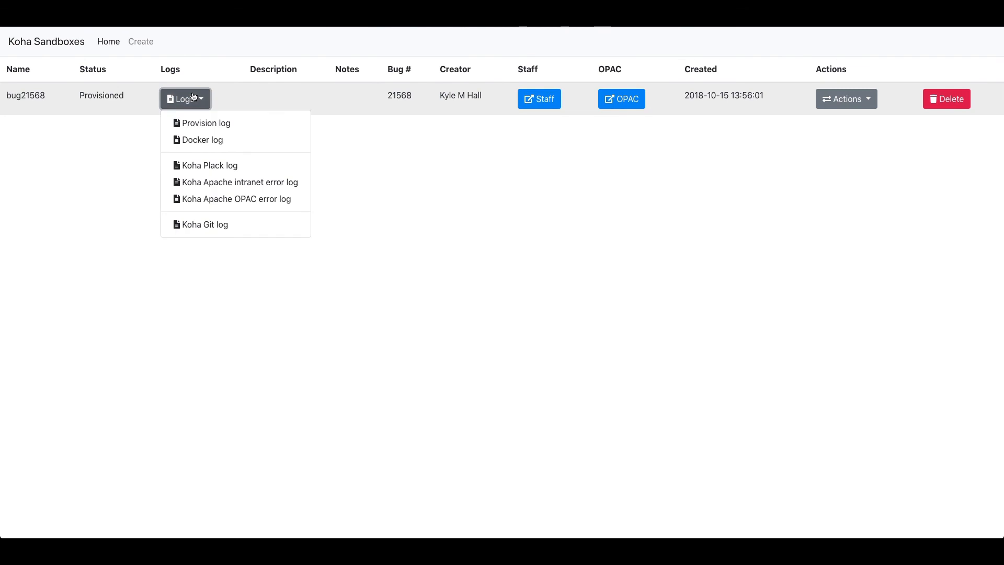
pyautogui.click(247, 223)
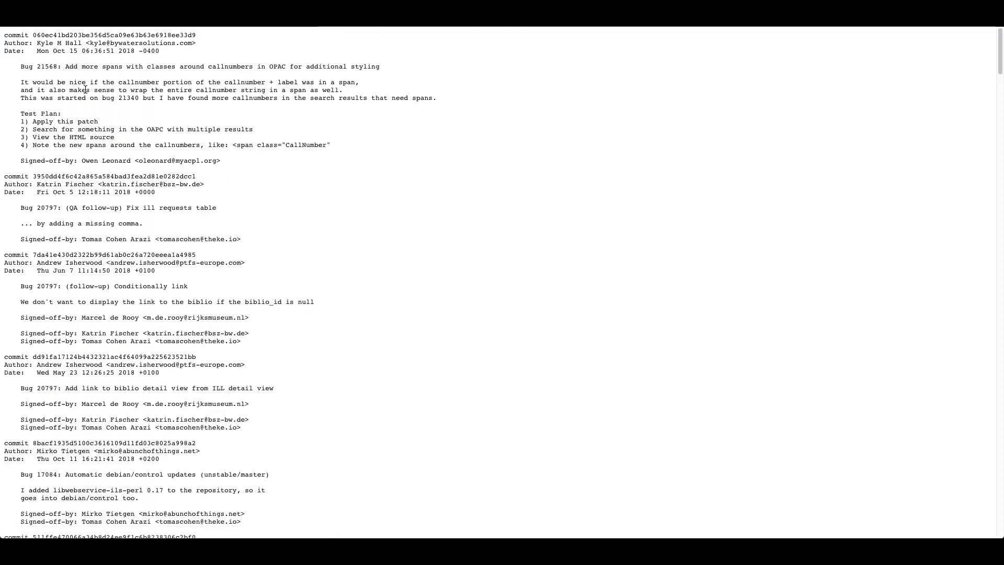
pyautogui.doubleClick(47, 66)
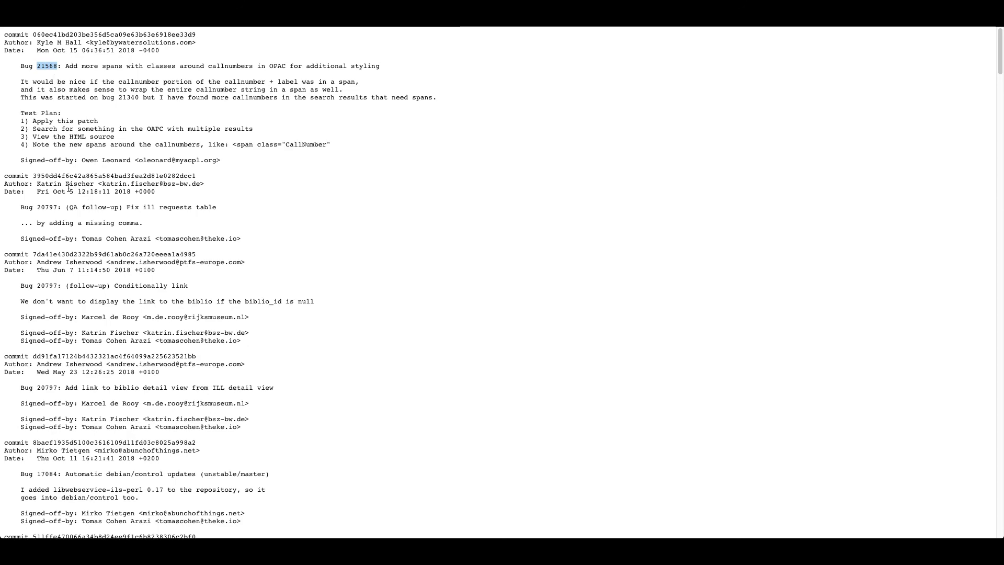
pyautogui.scroll(-3, 69, 187)
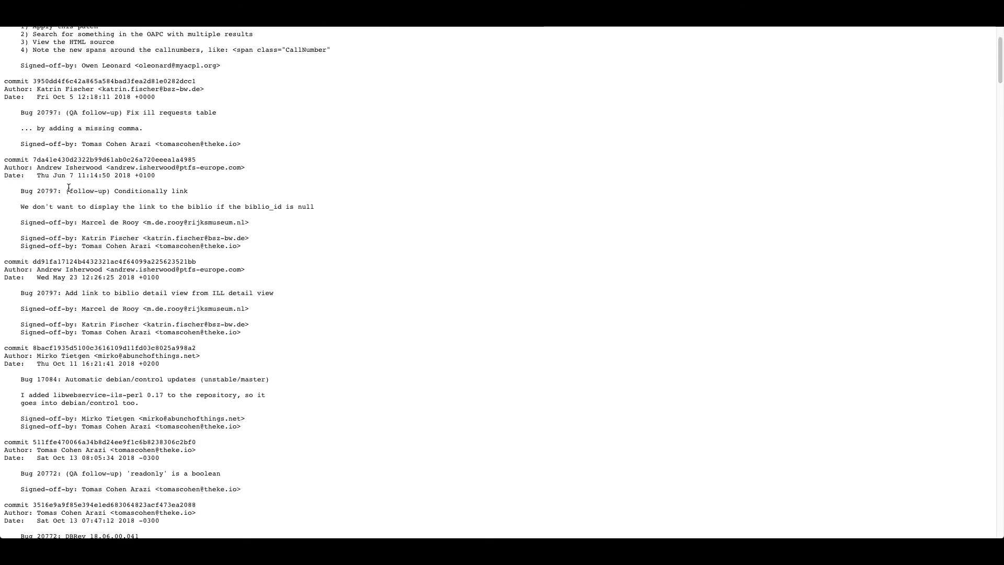
pyautogui.doubleClick(47, 111)
pyautogui.scroll(-2, 119, 199)
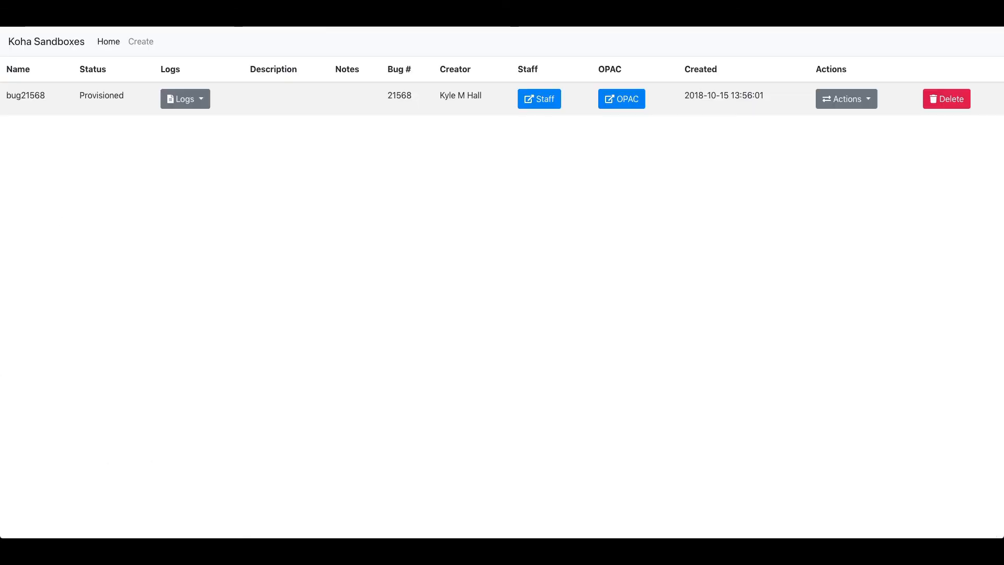
pyautogui.click(538, 96)
# Submit a sign-off for 1 patch, answering 'Koha' as the first open source ILS.
pyautogui.write('1')
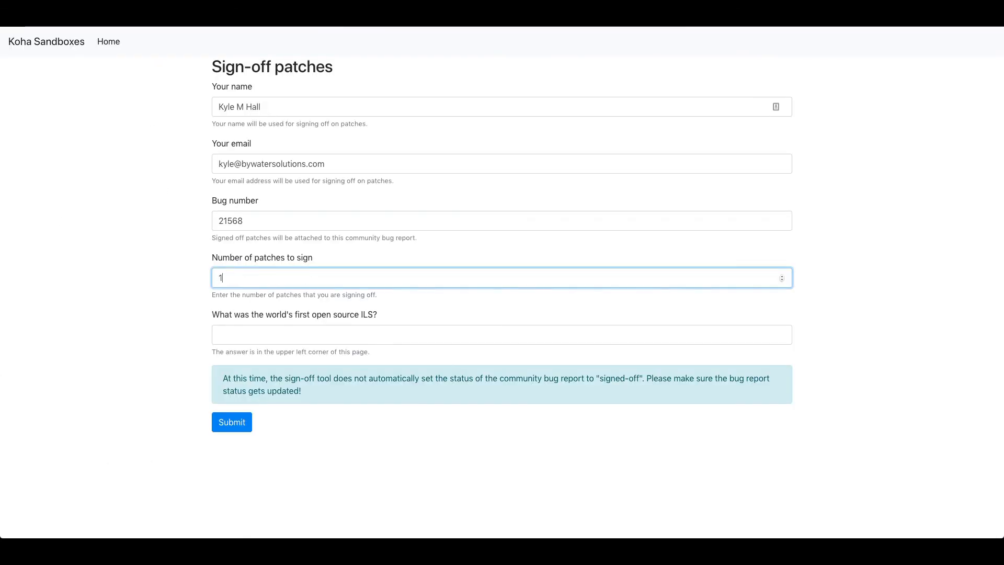
pyautogui.click(326, 326)
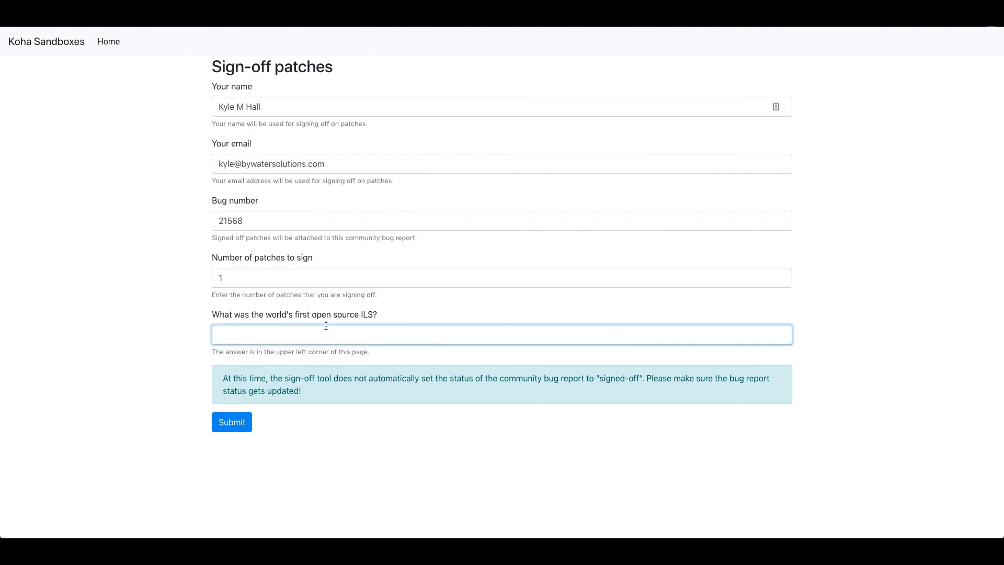
pyautogui.write('Koha')
pyautogui.click(108, 41)
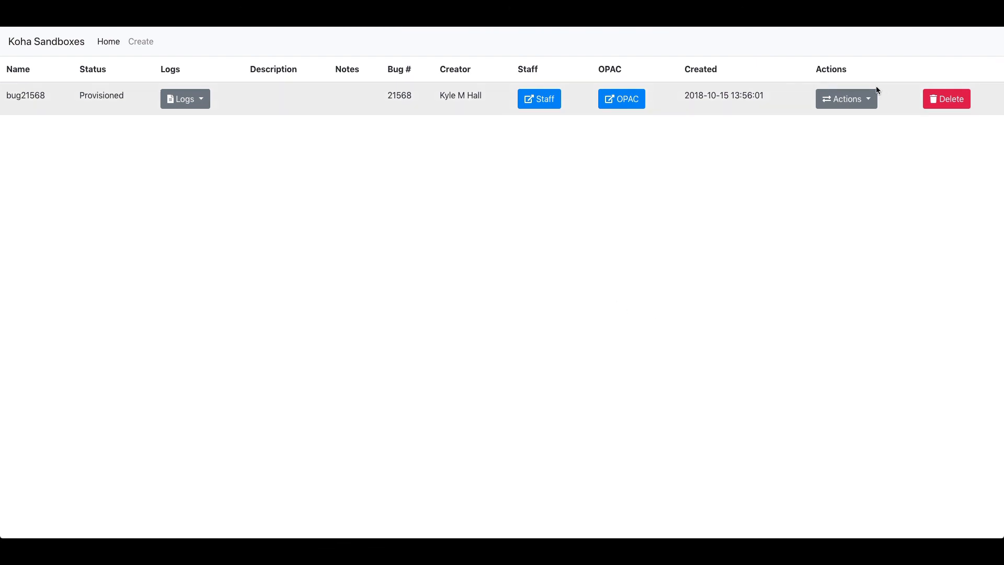
# Delete the bug21568 sandbox and refresh to see it marked Deletion pending.
pyautogui.click(933, 101)
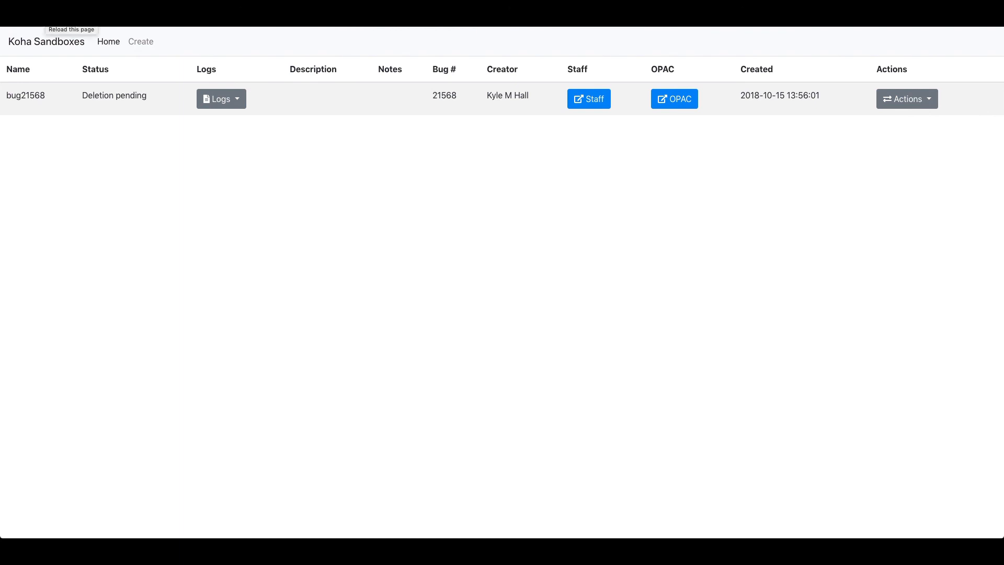
pyautogui.click(44, 16)
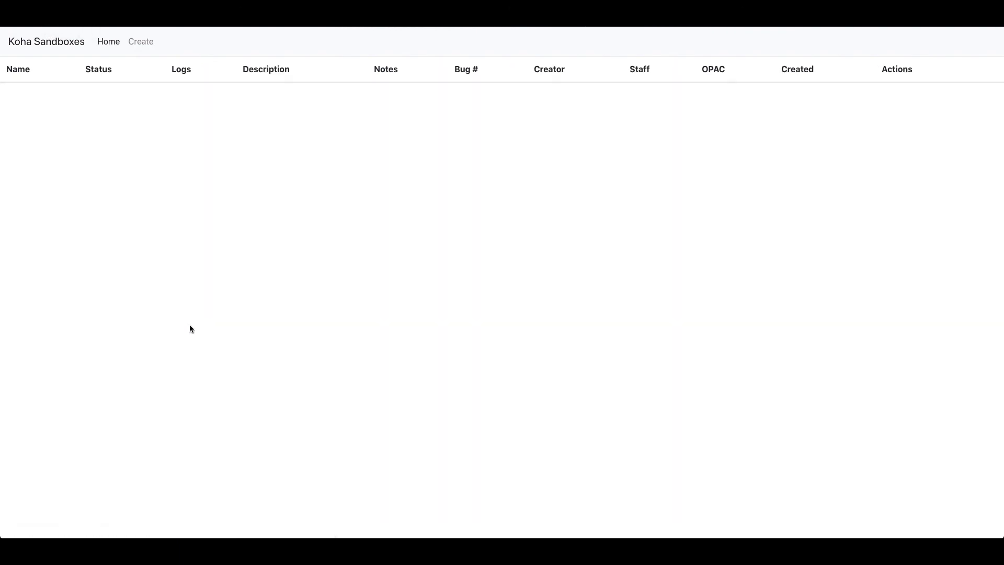